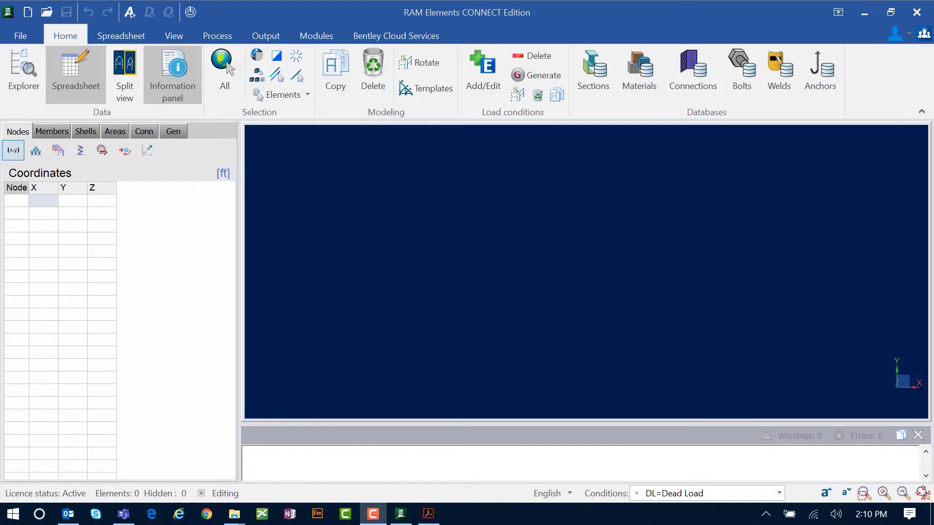
# - Start a new continuous beam design from the Modules > Beams menu, opening a default 10 ft A36 W10x12 beam
pyautogui.click(315, 38)
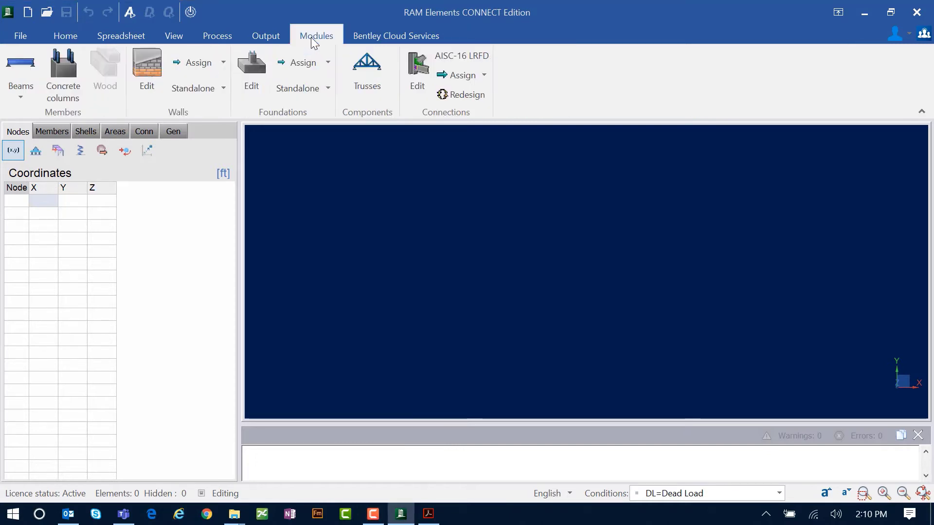
pyautogui.click(18, 98)
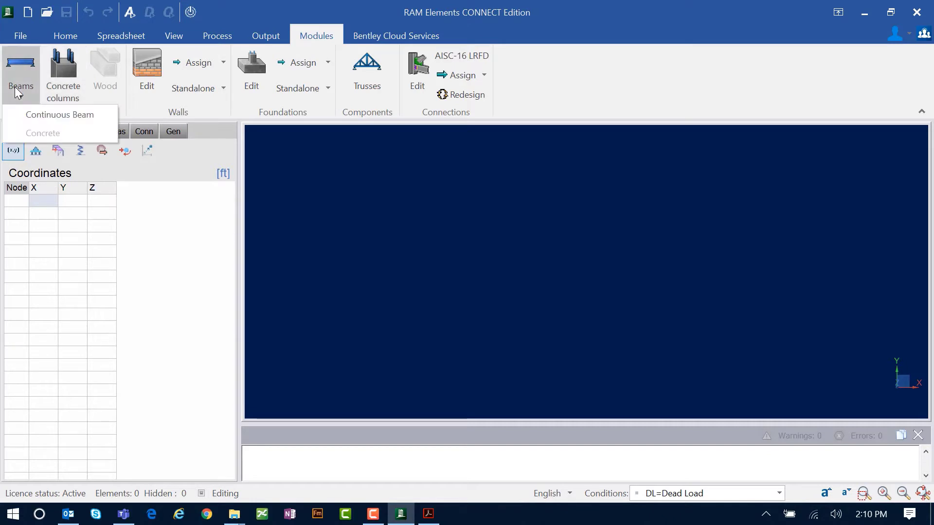
pyautogui.click(16, 114)
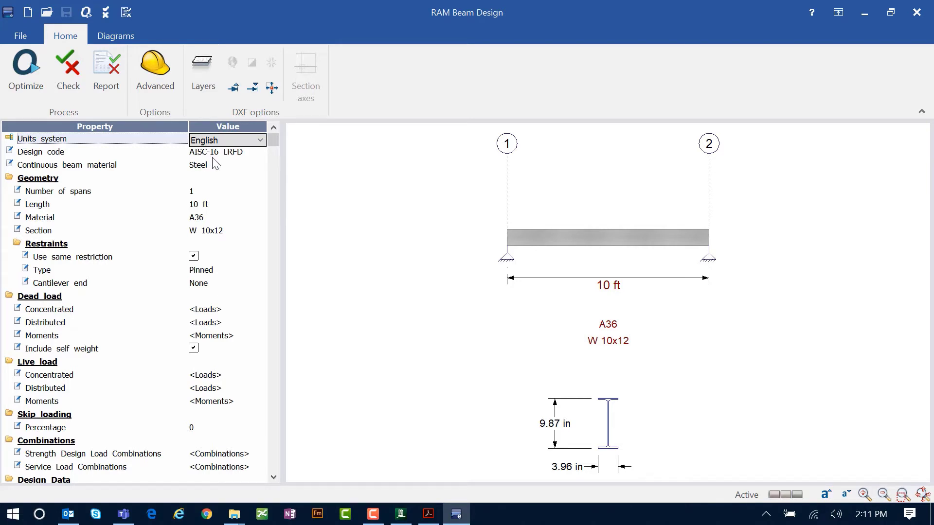
# - Set the beam to 3 spans and turn off equal span lengths
pyautogui.click(196, 193)
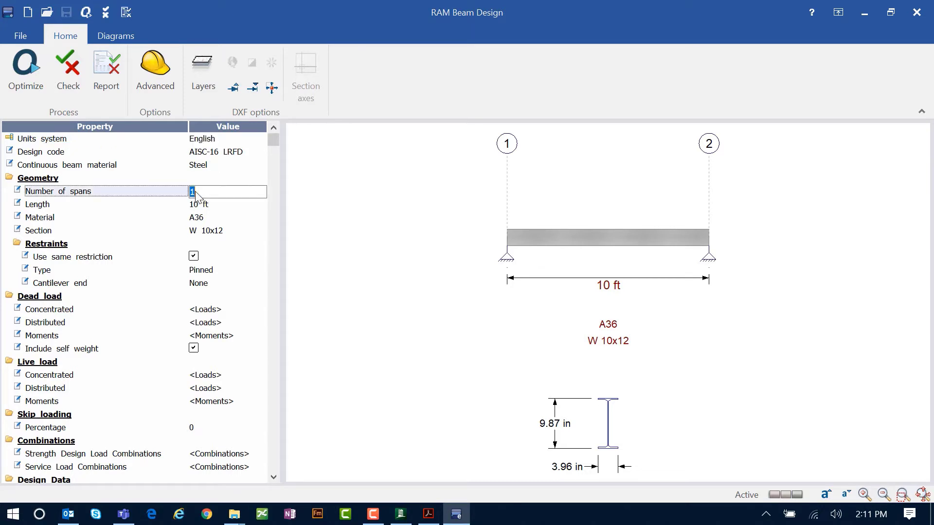
pyautogui.write('3')
pyautogui.press('Return')
pyautogui.click(207, 217)
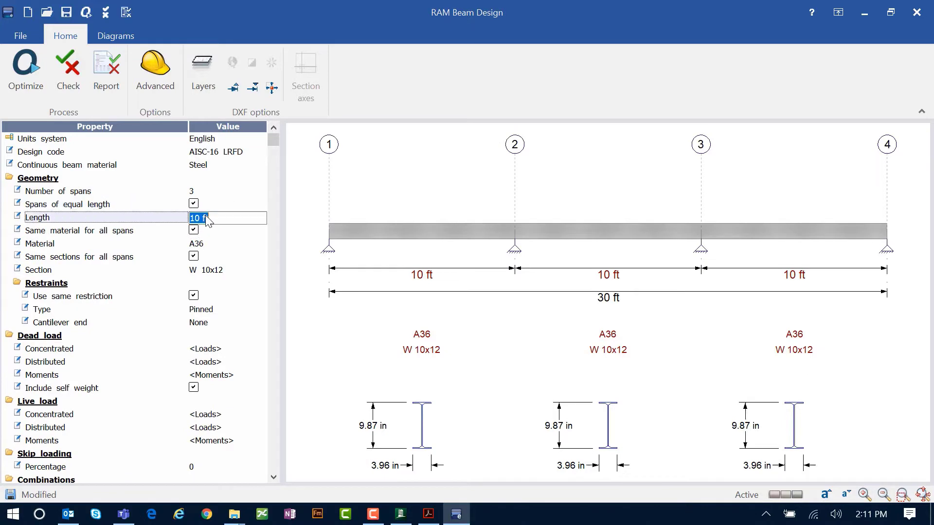
pyautogui.click(194, 205)
pyautogui.click(194, 205)
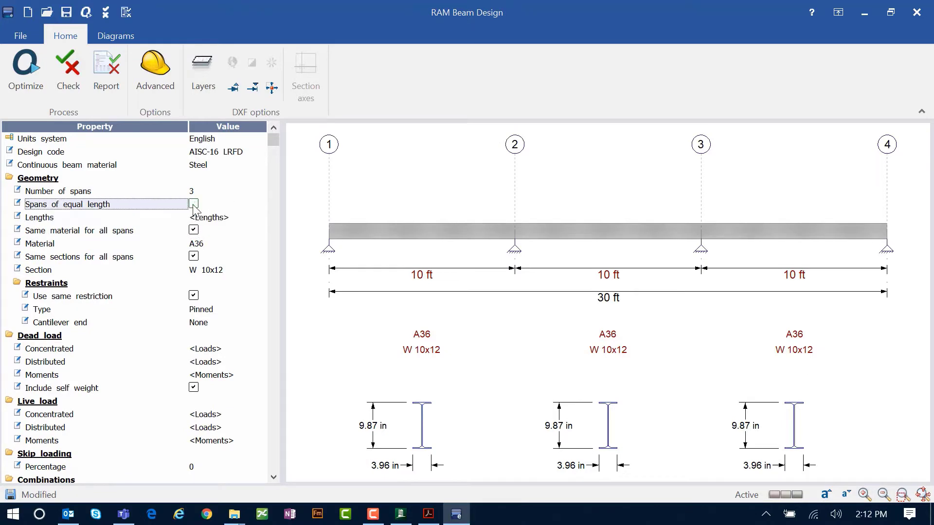
pyautogui.click(194, 204)
pyautogui.click(193, 204)
# - Enter individual span lengths of 10, 20 and 20 ft
pyautogui.click(207, 219)
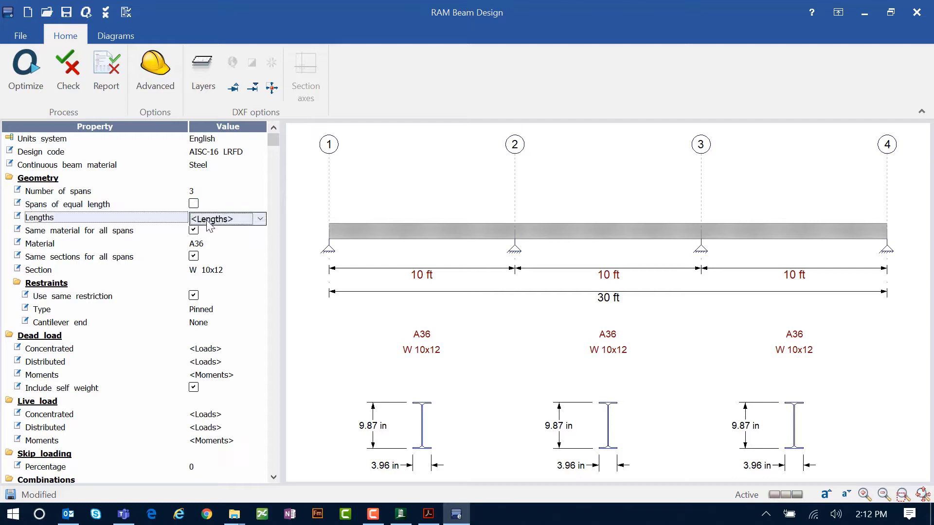
pyautogui.click(261, 220)
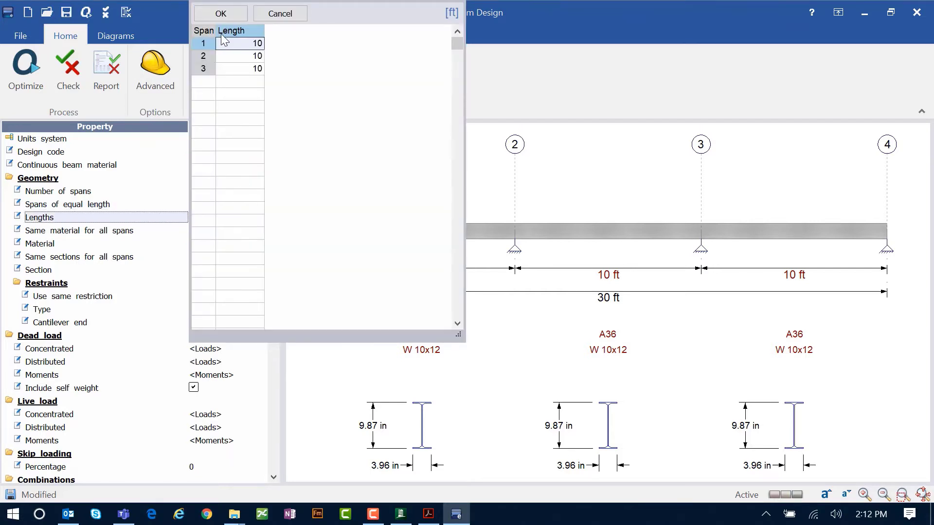
pyautogui.click(229, 59)
pyautogui.write('20')
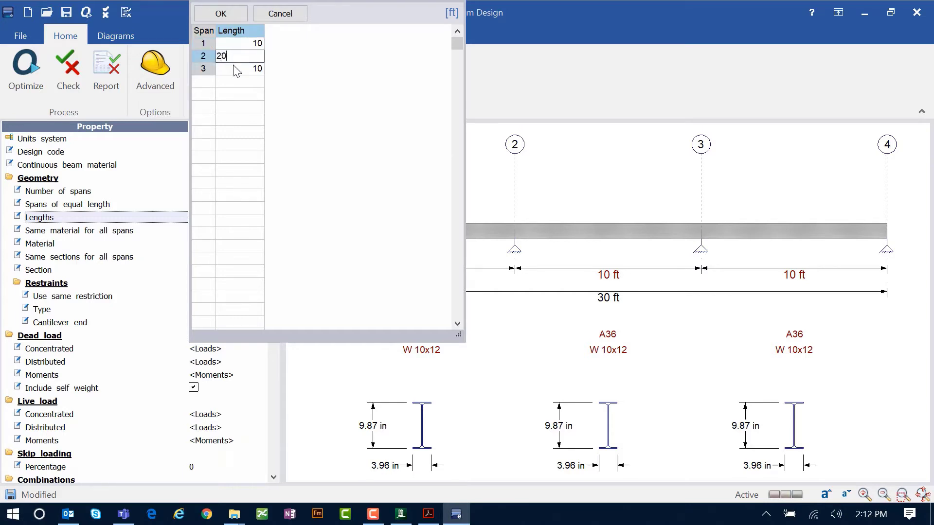
pyautogui.click(235, 71)
pyautogui.write('20')
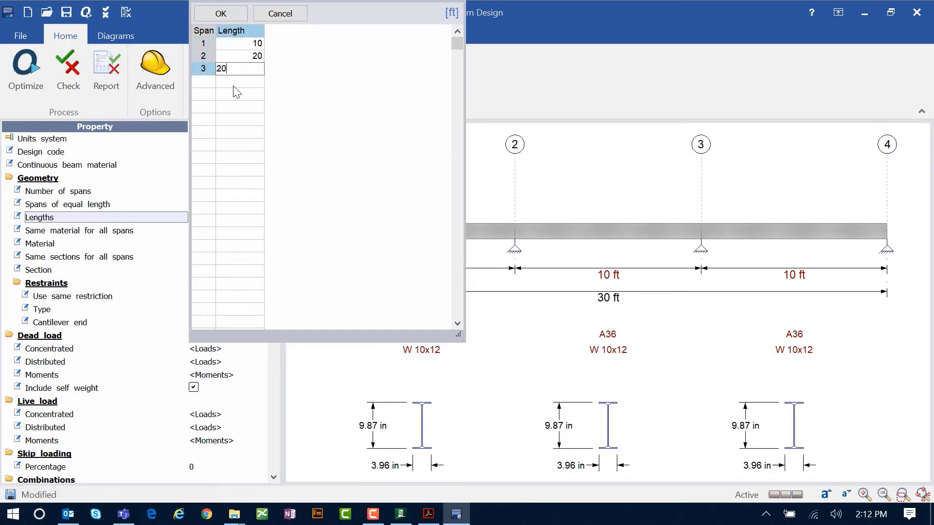
pyautogui.press('Return')
pyautogui.click(222, 13)
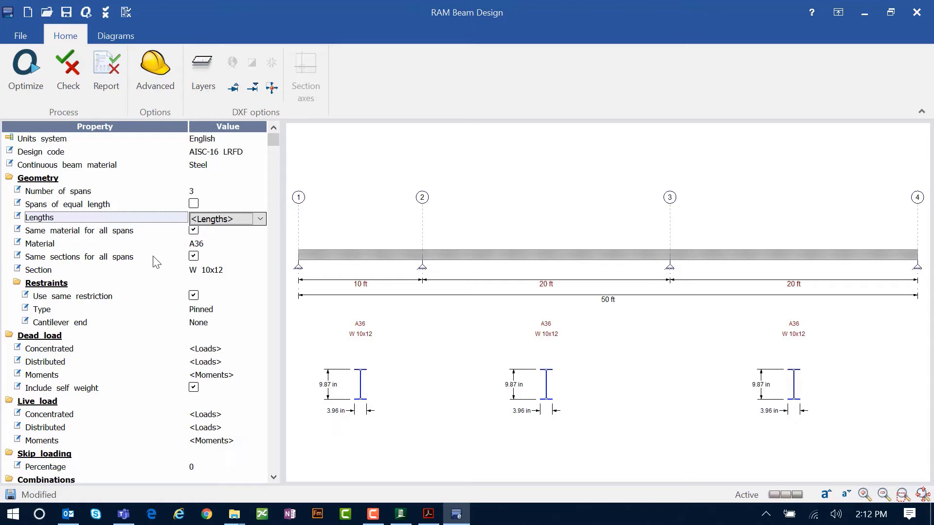
# - Set the beam material to A992 Gr50 for all spans
pyautogui.click(194, 244)
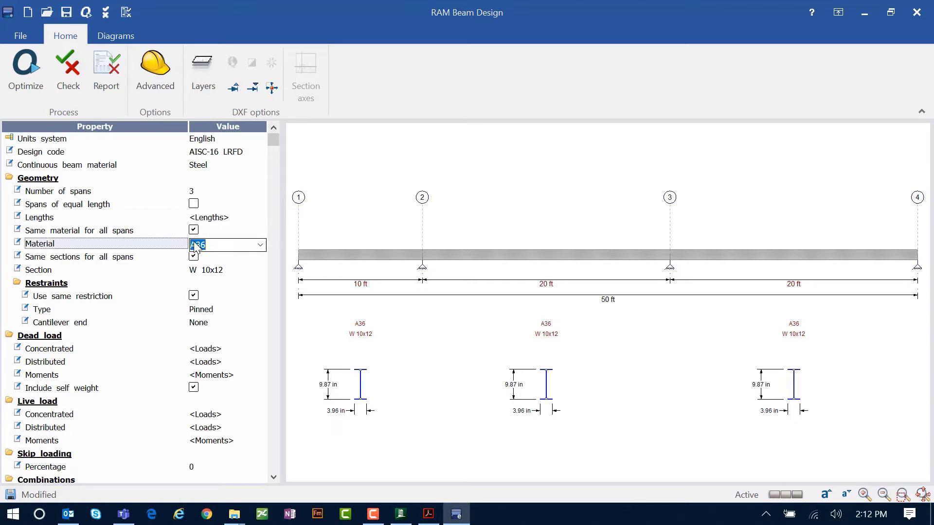
pyautogui.click(260, 245)
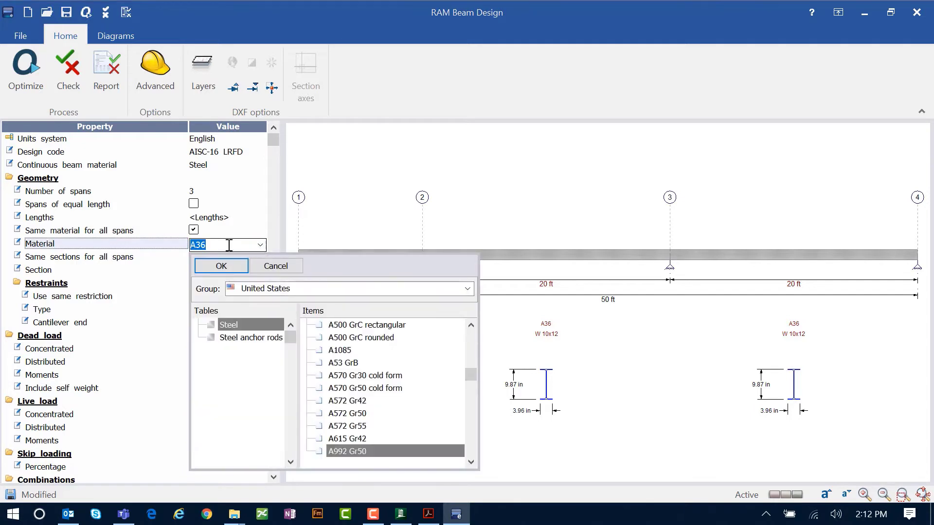
pyautogui.click(342, 453)
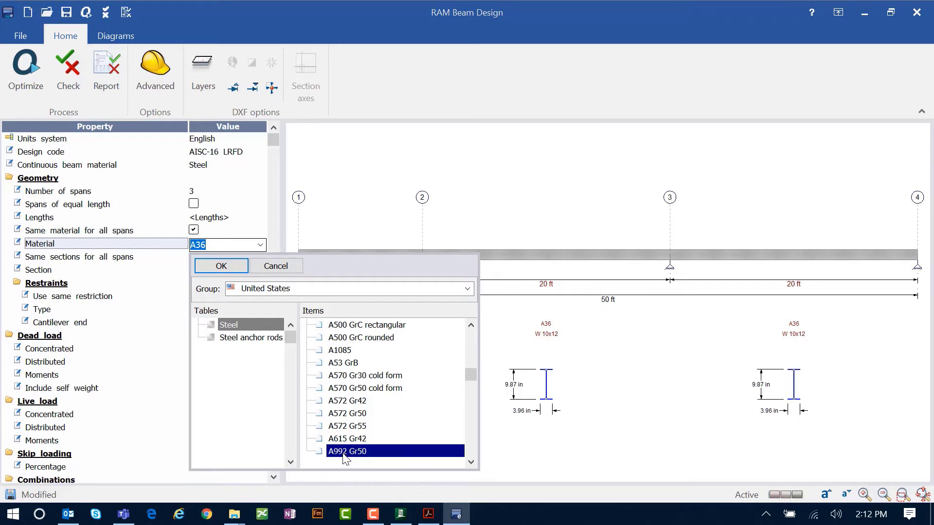
pyautogui.click(222, 267)
# - Apply the W 12X19 section to all spans
pyautogui.click(223, 273)
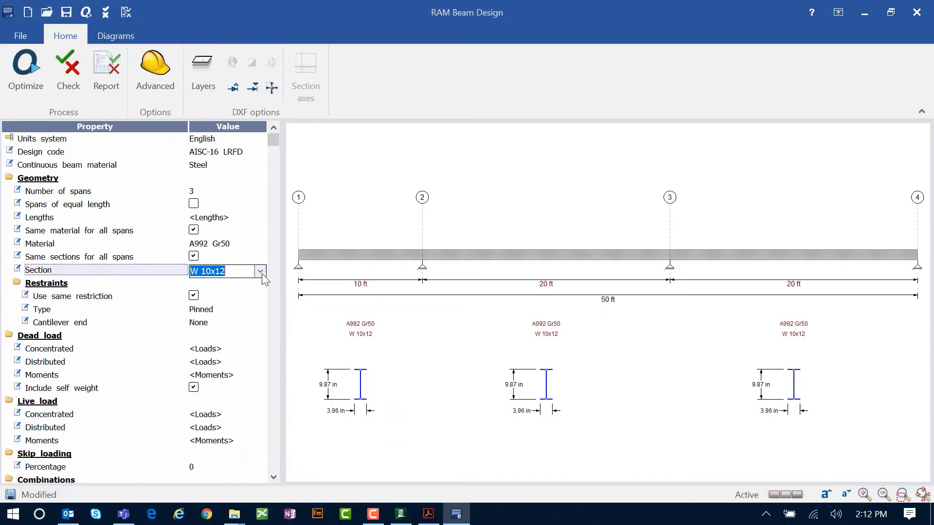
pyautogui.click(261, 272)
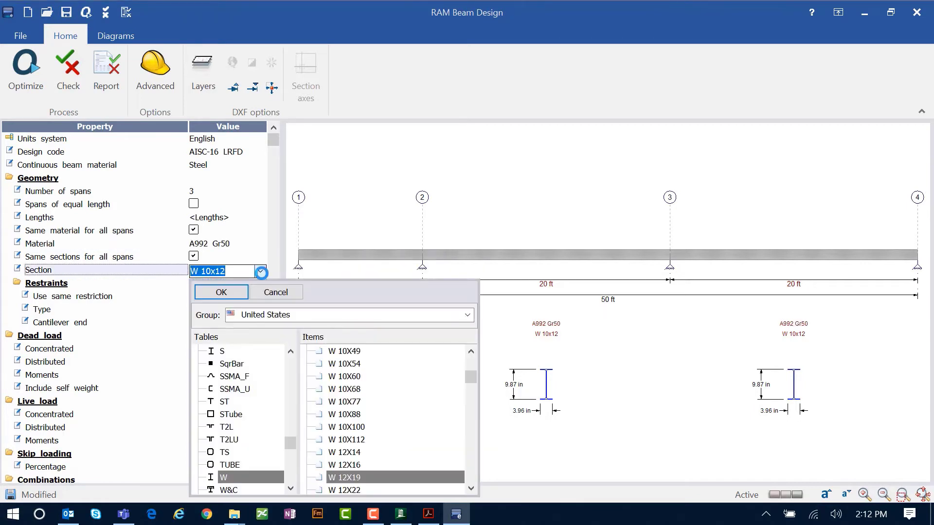
pyautogui.click(346, 479)
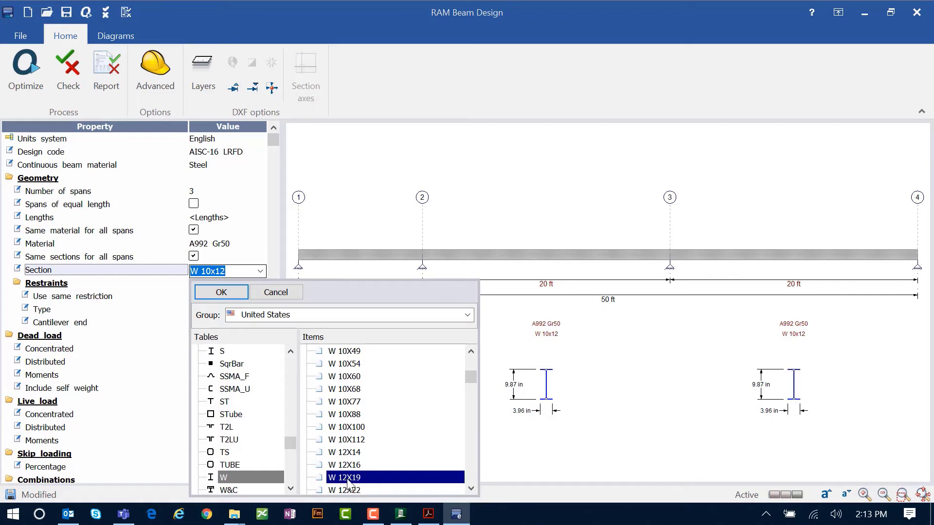
pyautogui.click(222, 293)
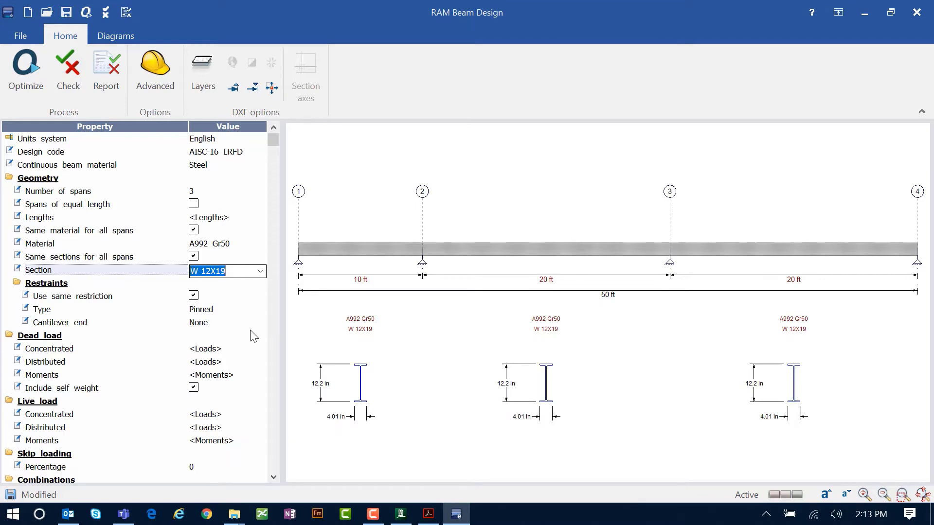
# - Set the cantilever end to Left
pyautogui.click(198, 324)
pyautogui.click(197, 325)
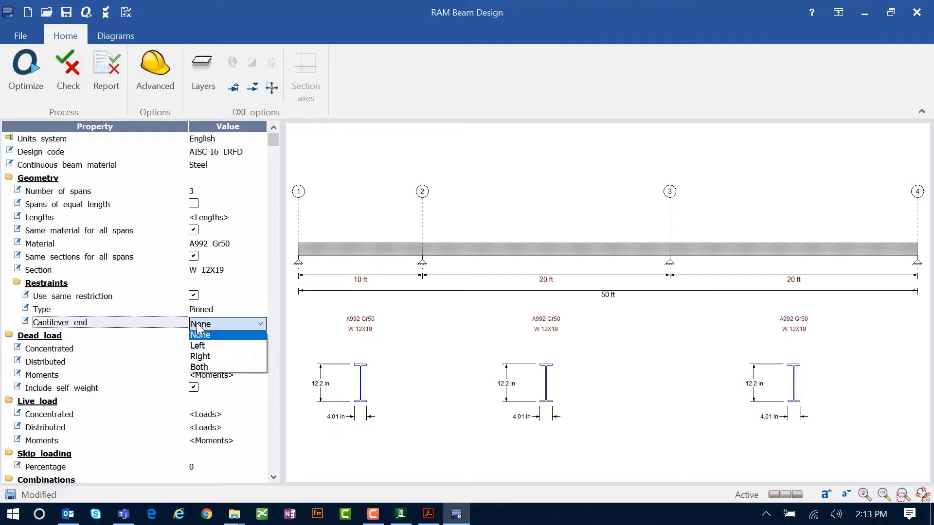
pyautogui.click(199, 348)
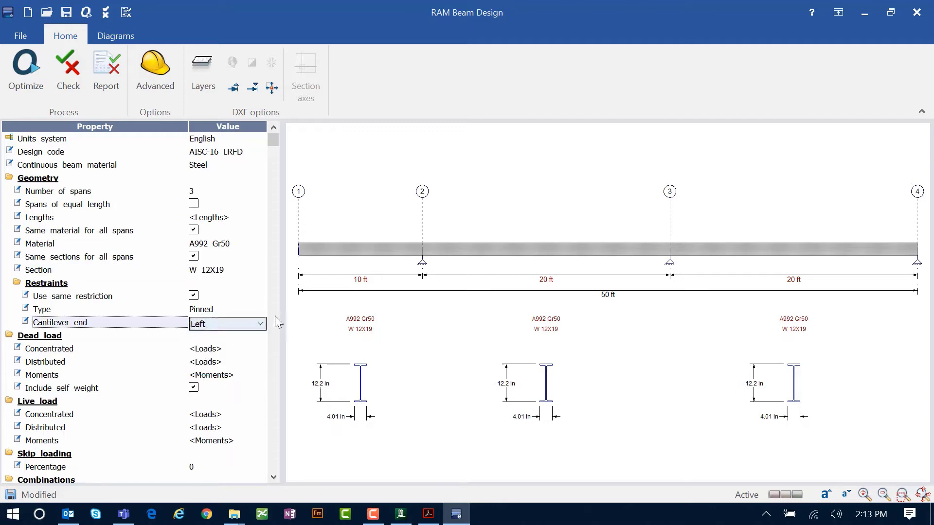
# - Inspect the first span's 10 ft length and section in place, leaving them unchanged
pyautogui.click(360, 281)
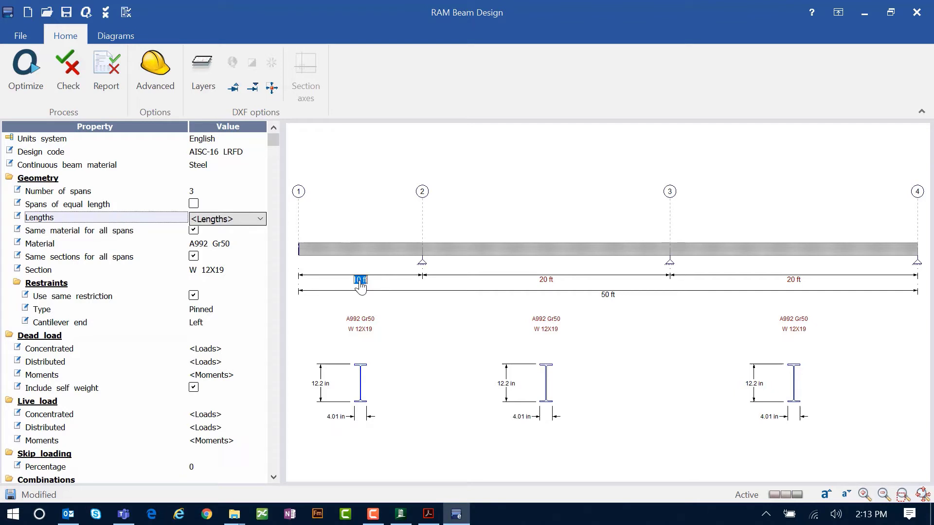
pyautogui.click(360, 285)
pyautogui.click(363, 329)
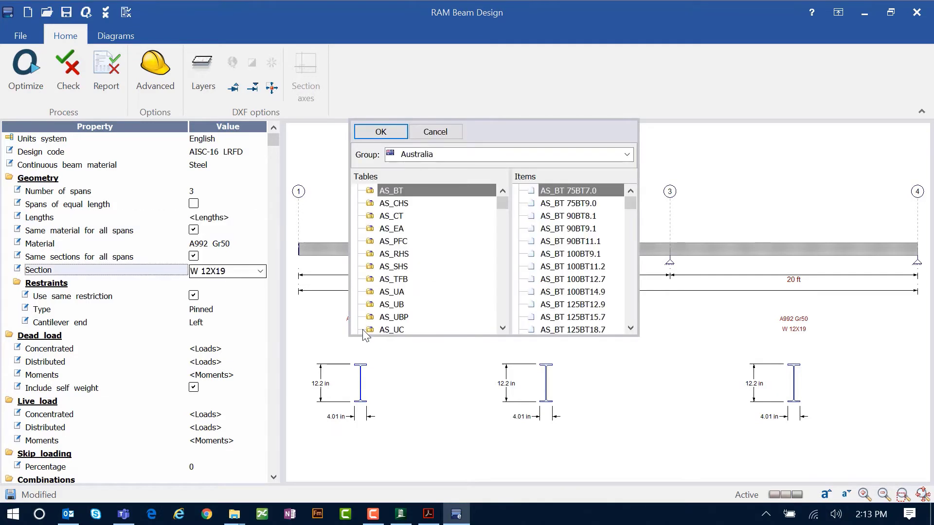
pyautogui.click(435, 132)
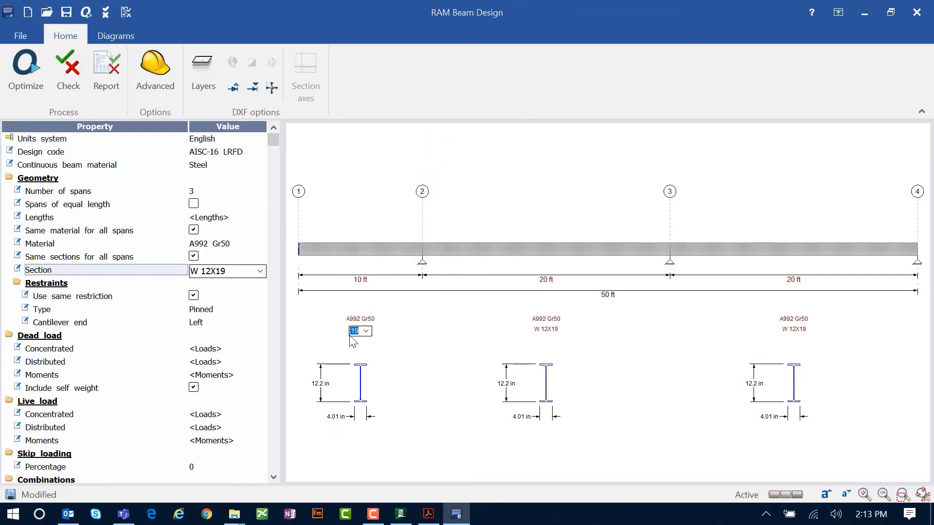
pyautogui.click(321, 342)
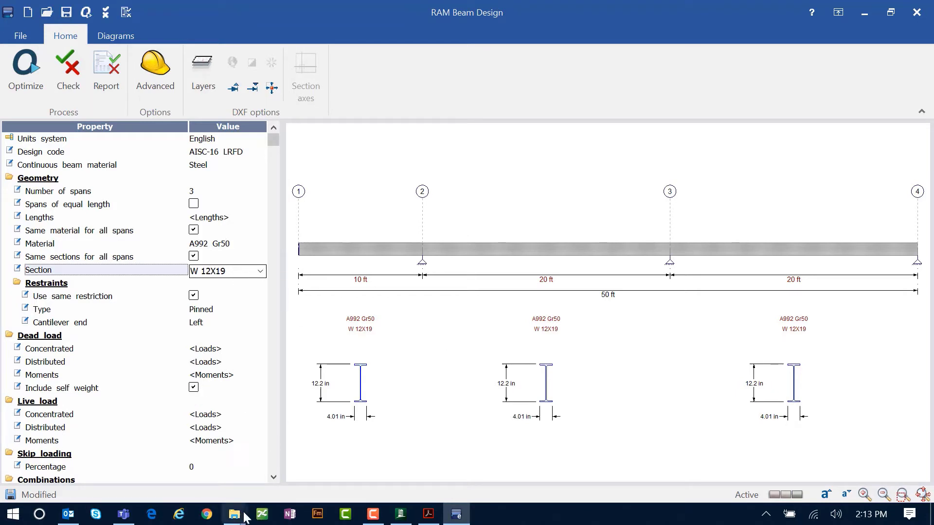
# - Check the concentrated dead load table and close it unchanged
pyautogui.click(273, 477)
pyautogui.click(274, 478)
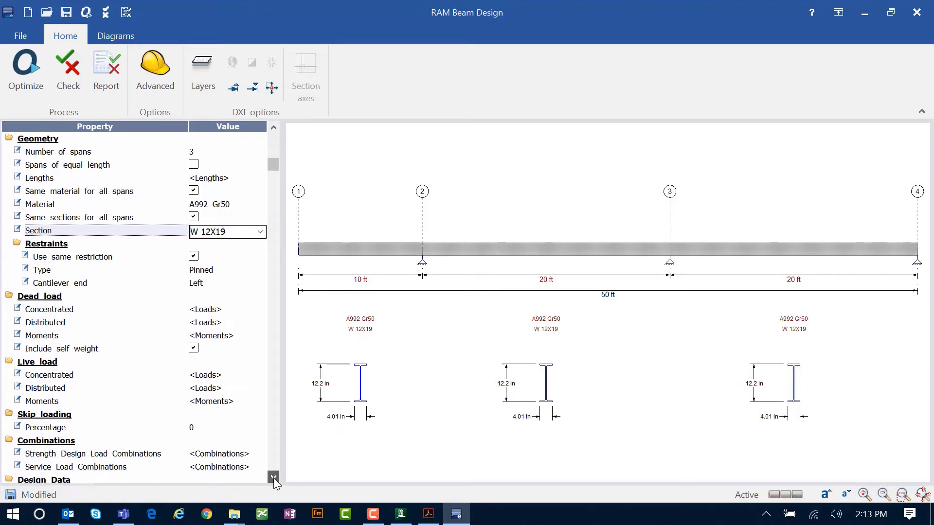
pyautogui.click(273, 477)
pyautogui.click(274, 478)
pyautogui.click(273, 478)
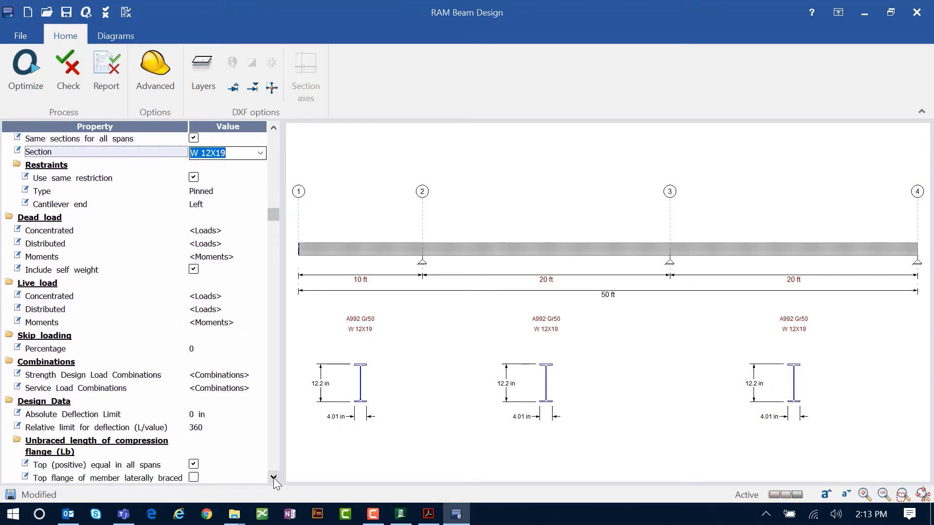
pyautogui.click(220, 233)
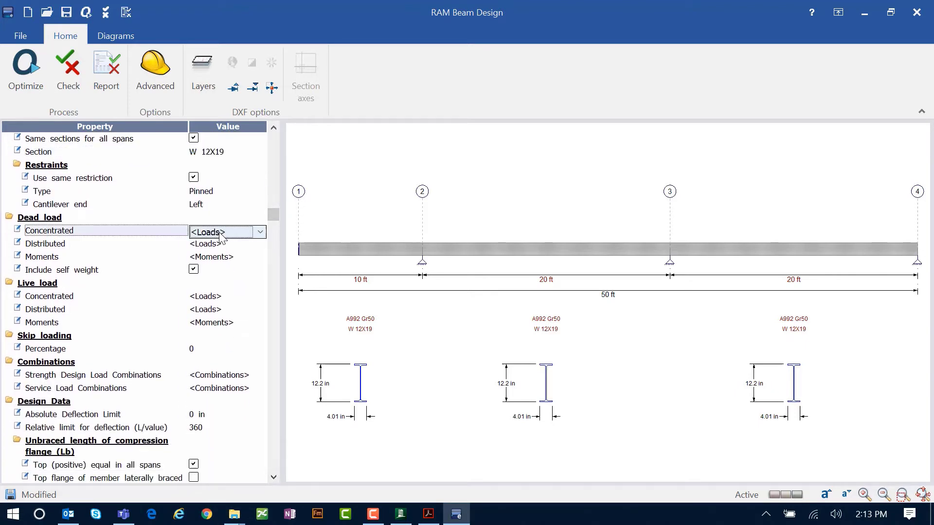
pyautogui.click(220, 233)
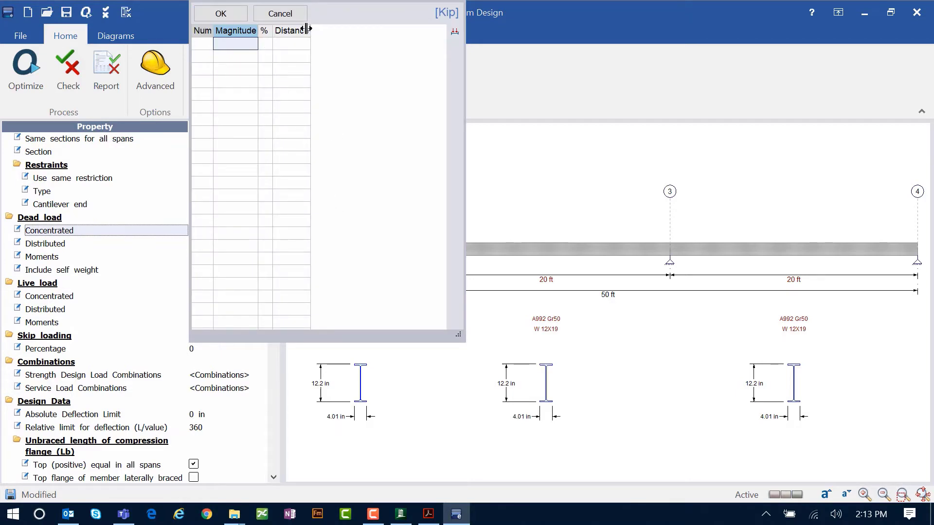
pyautogui.click(280, 13)
# - Enter a trial -0.05 distributed dead load with percentage distances in the dead-load table
pyautogui.click(197, 245)
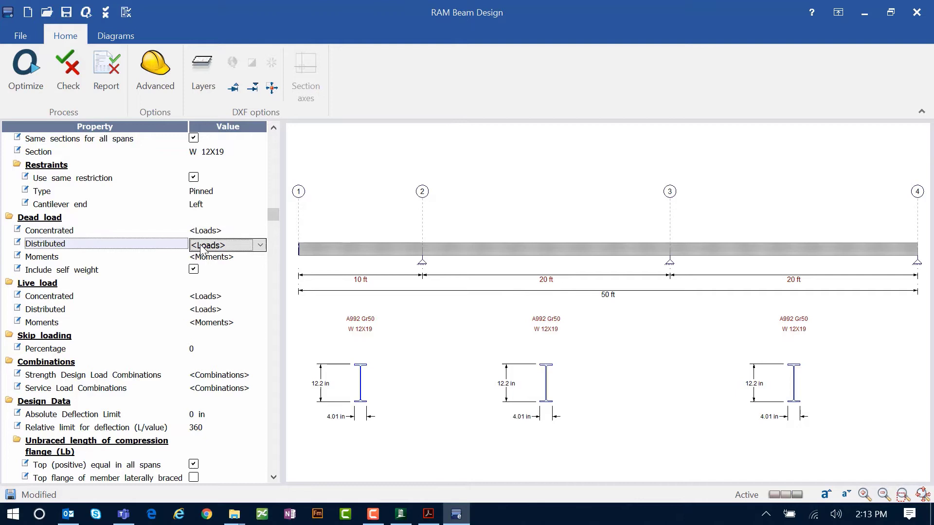
pyautogui.click(204, 250)
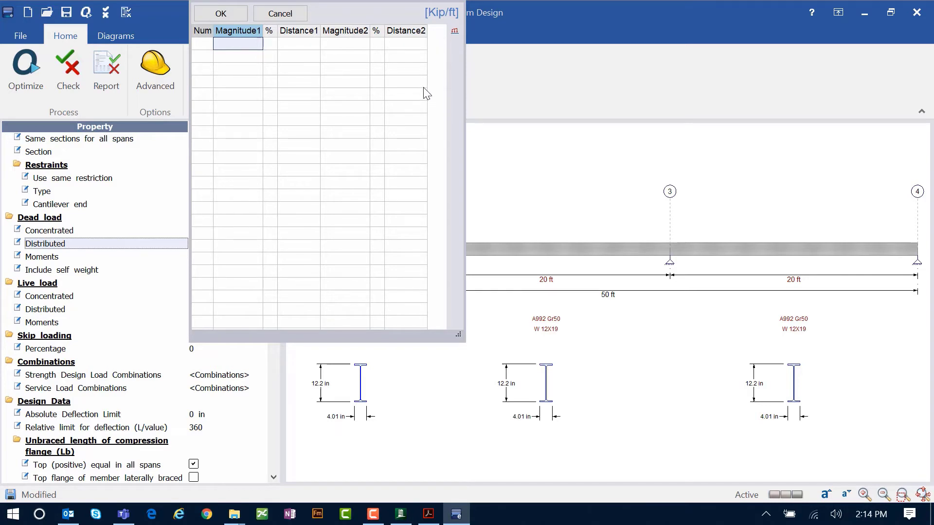
pyautogui.click(236, 44)
pyautogui.write('-0.05')
pyautogui.click(270, 44)
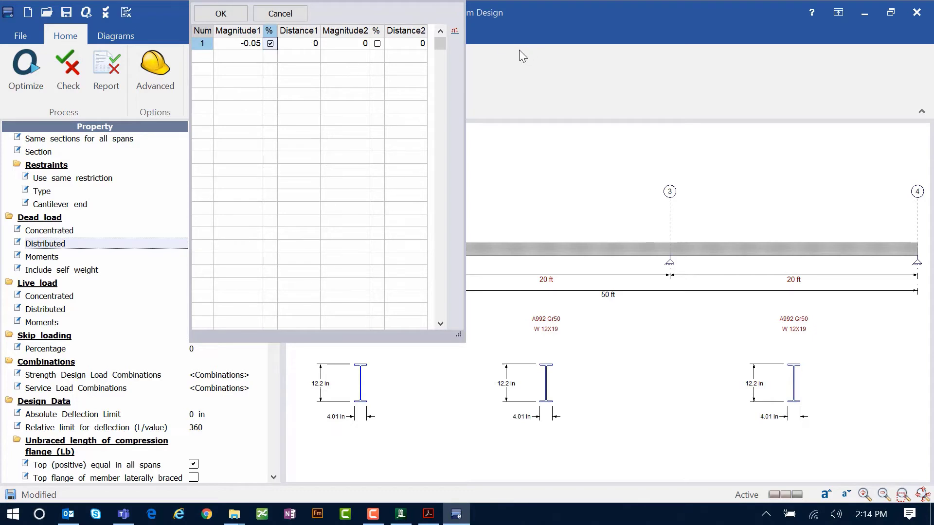
pyautogui.click(270, 44)
pyautogui.click(298, 43)
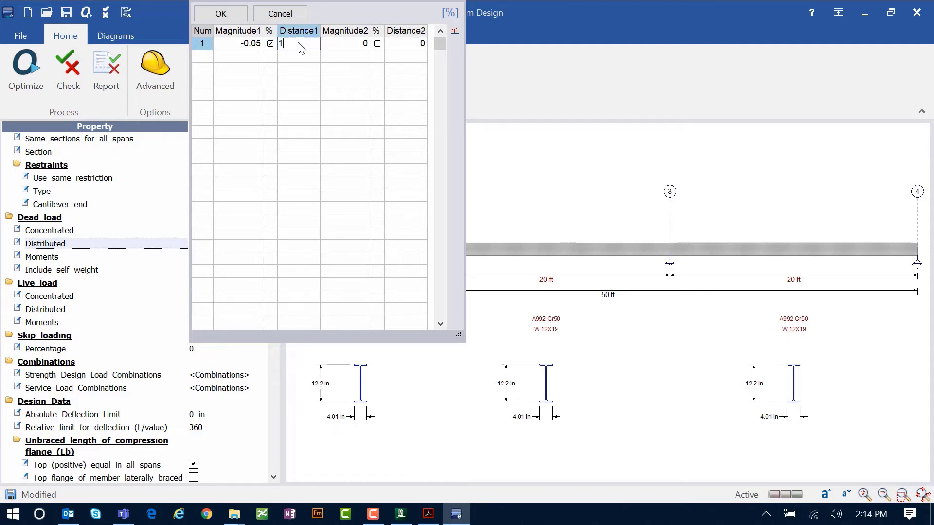
pyautogui.write('100')
pyautogui.press('Tab')
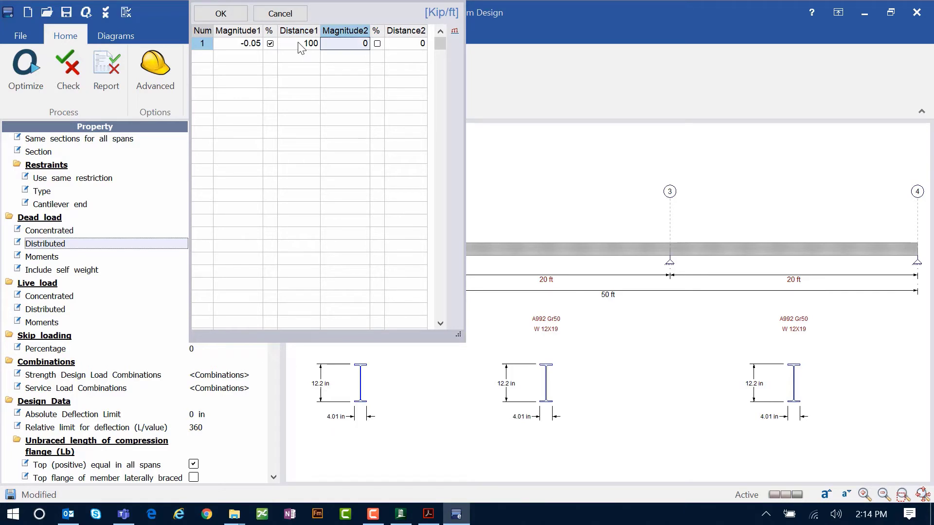
pyautogui.write('-0.0')
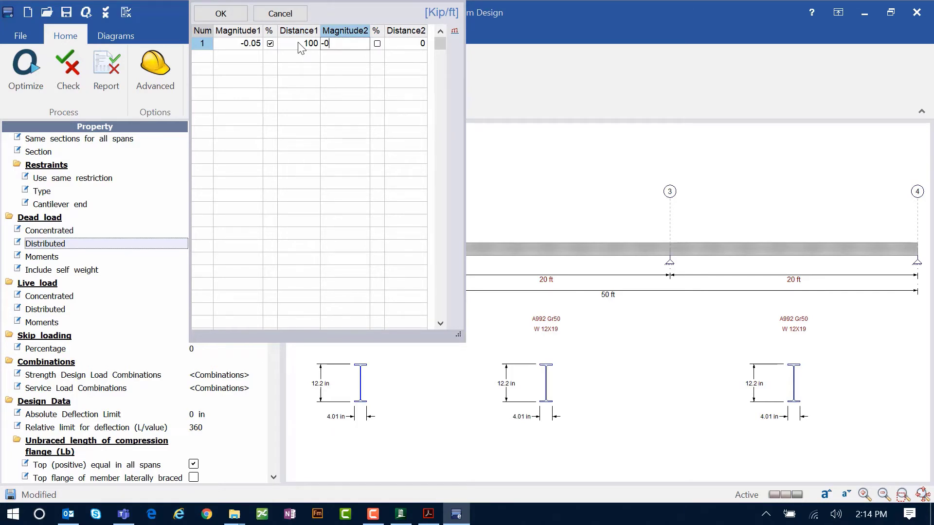
pyautogui.write('5')
pyautogui.press('Tab')
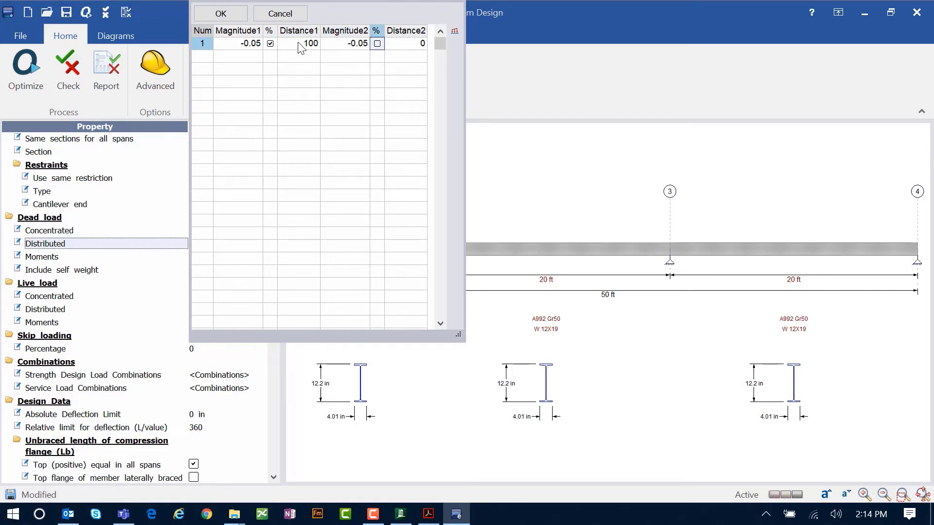
pyautogui.click(378, 44)
pyautogui.click(401, 47)
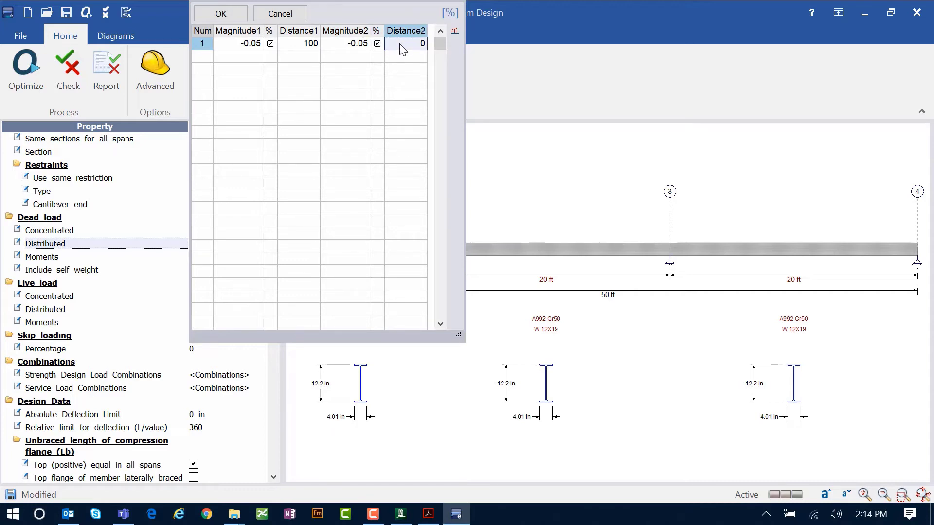
pyautogui.write('100')
pyautogui.press('Return')
pyautogui.click(219, 13)
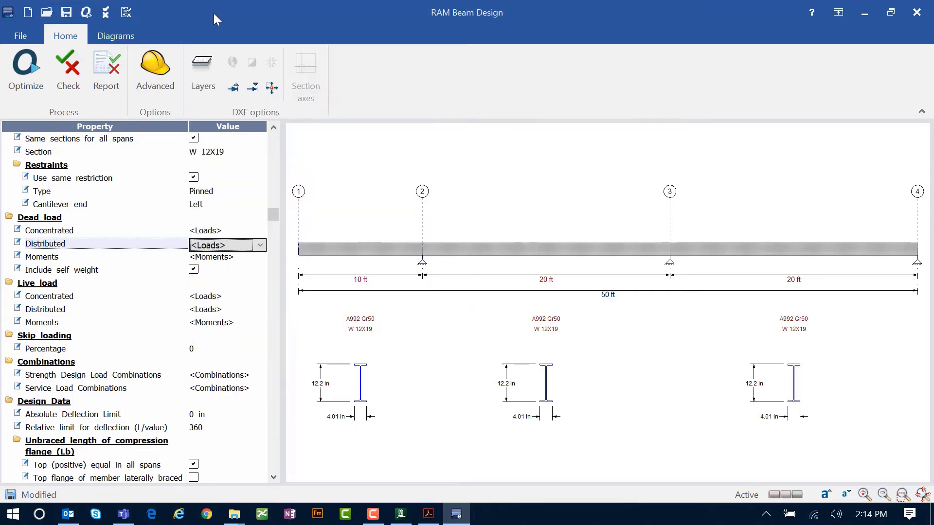
# - Reopen the distributed dead load table and correct the load's start distance
pyautogui.click(217, 248)
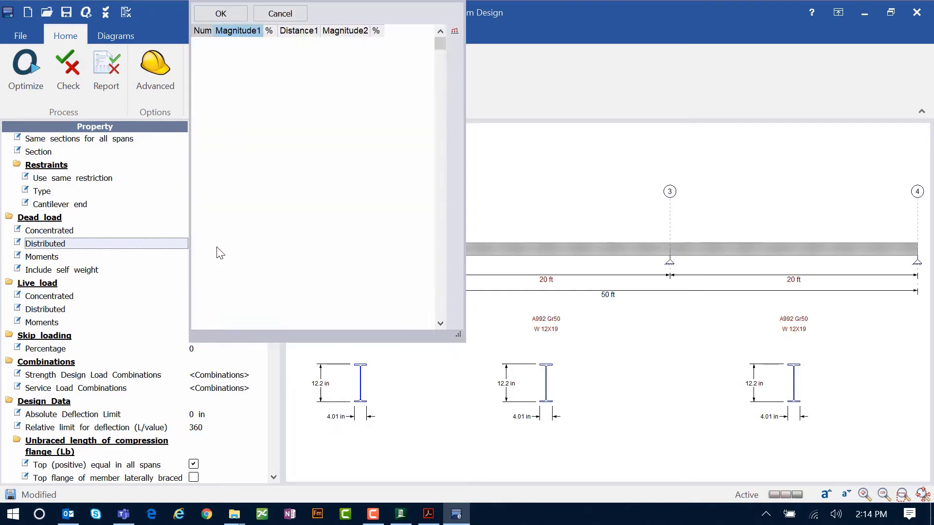
pyautogui.click(228, 17)
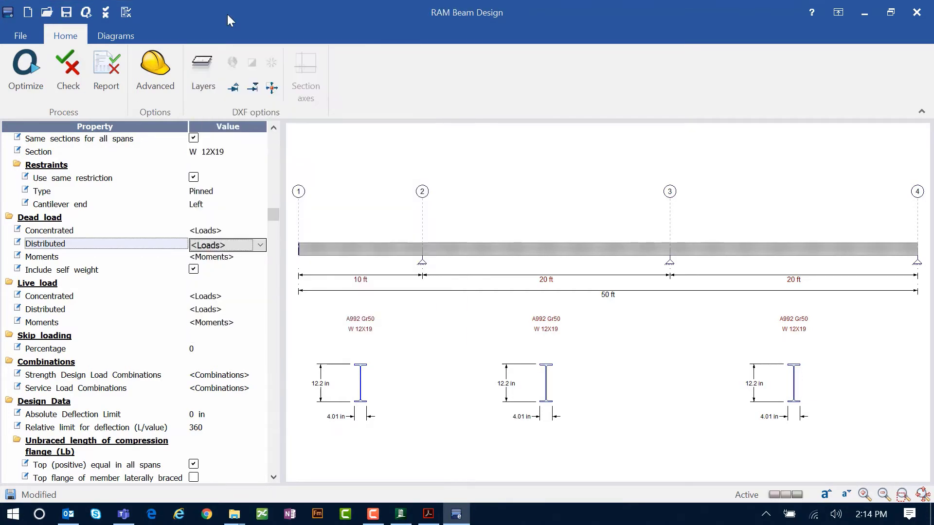
pyautogui.click(220, 245)
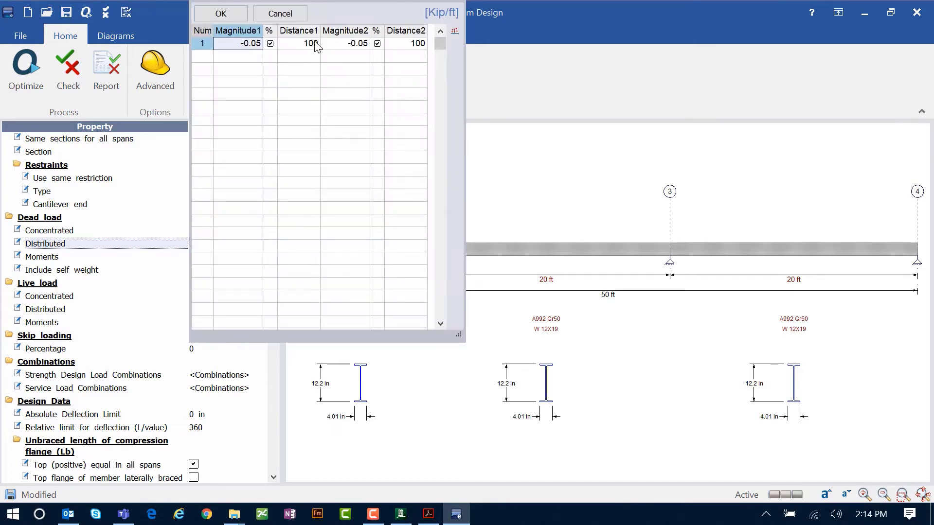
pyautogui.click(299, 46)
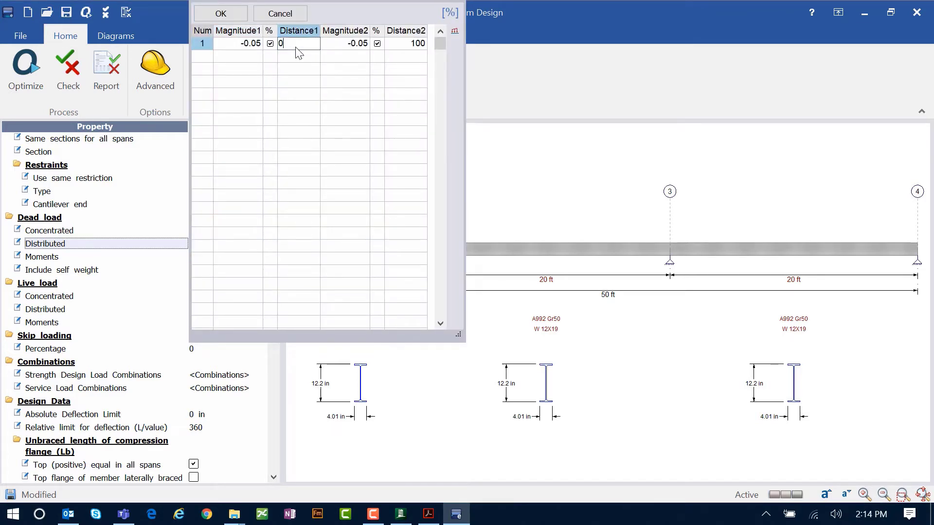
pyautogui.click(240, 17)
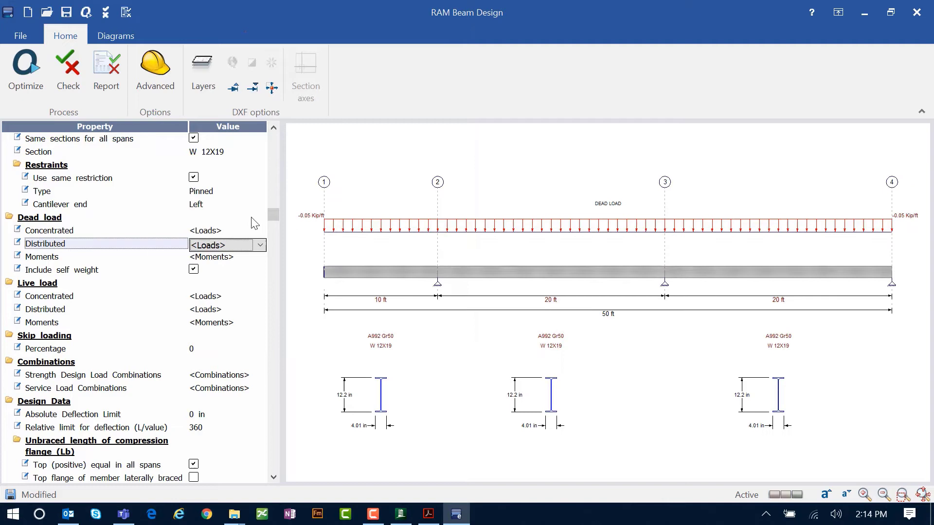
# - Delete the trial dead load row, leaving the beam without distributed dead load
pyautogui.click(246, 245)
pyautogui.click(205, 44)
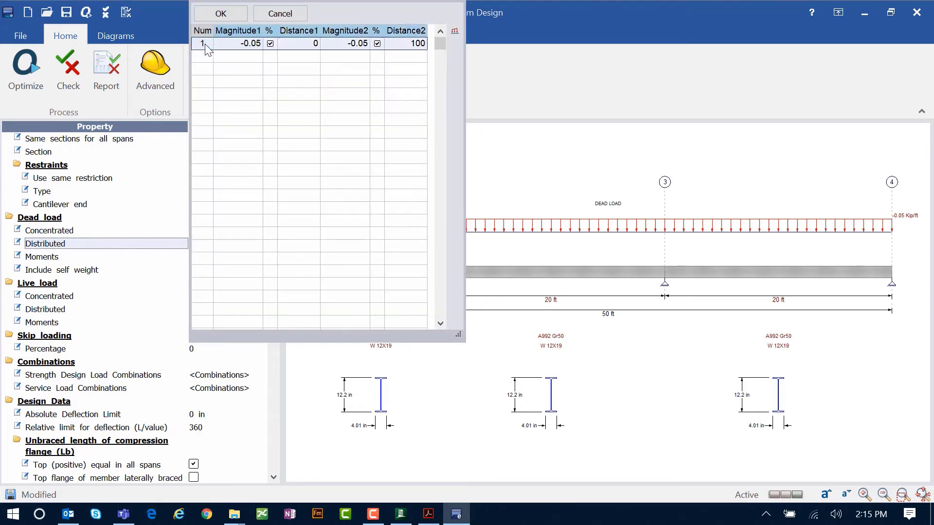
pyautogui.press('Delete')
pyautogui.click(212, 16)
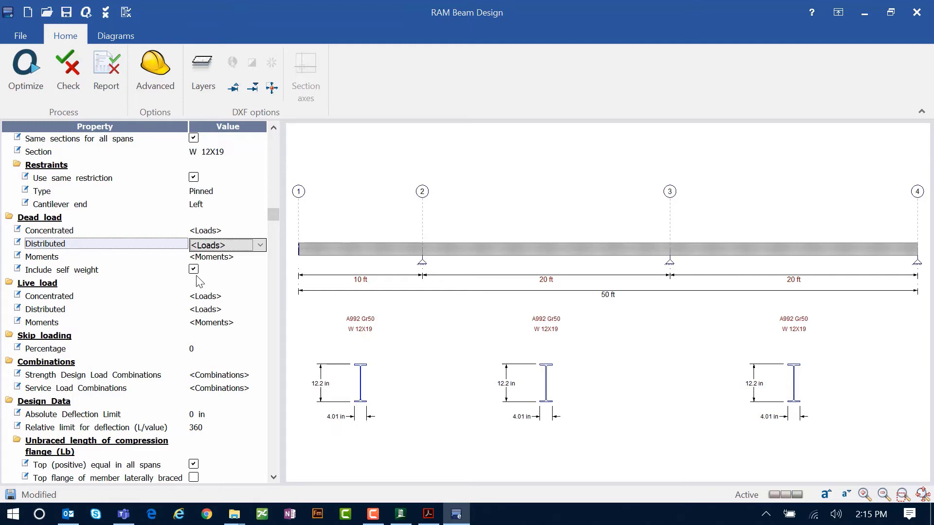
# - In the dead-load distributed table, enter -0.05 at 0% and -0.05 at 100%
pyautogui.click(205, 248)
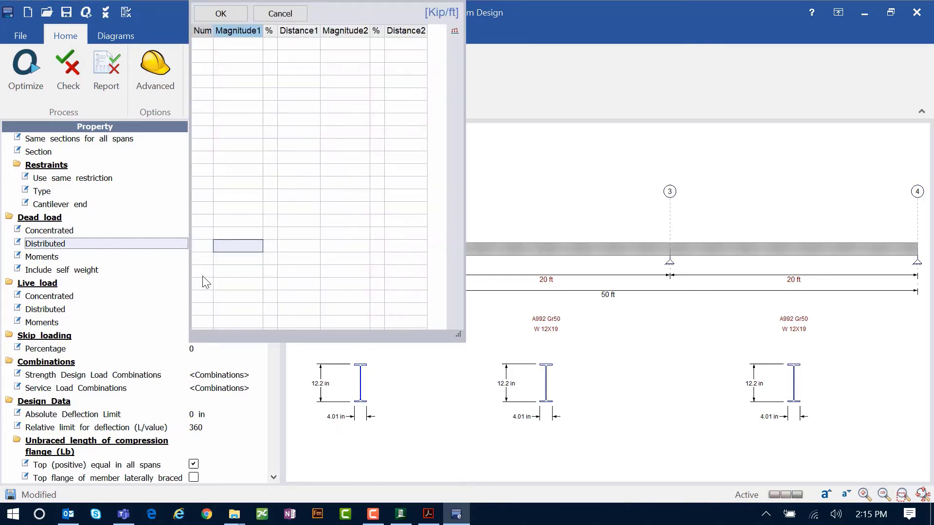
pyautogui.click(233, 49)
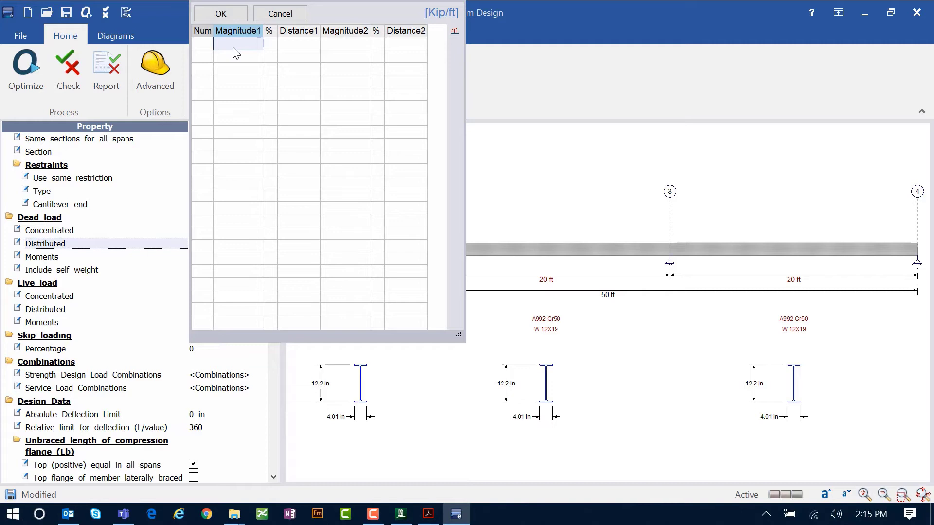
pyautogui.write('-0.05')
pyautogui.click(271, 48)
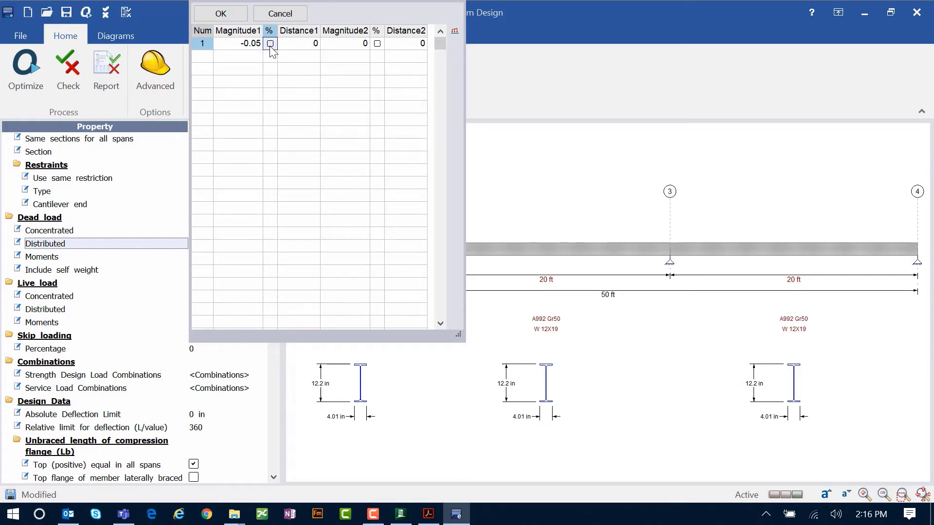
pyautogui.click(298, 50)
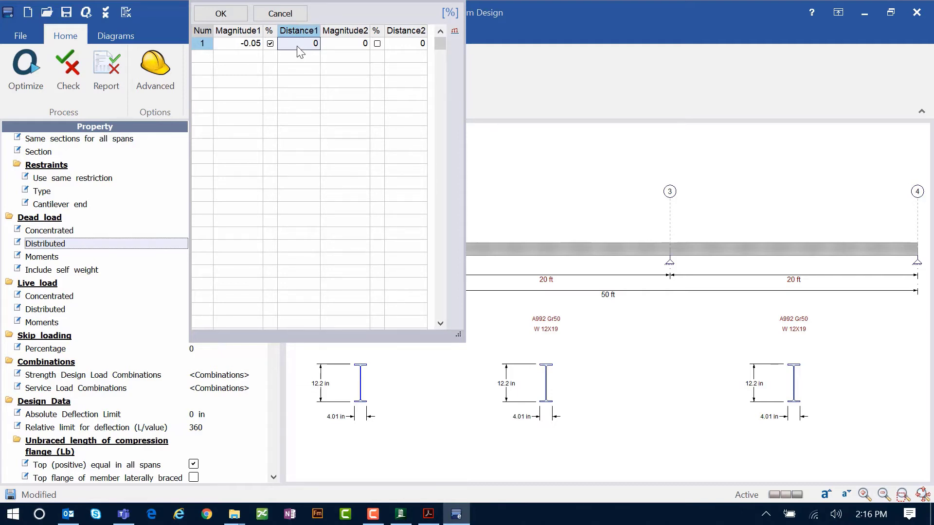
pyautogui.click(343, 49)
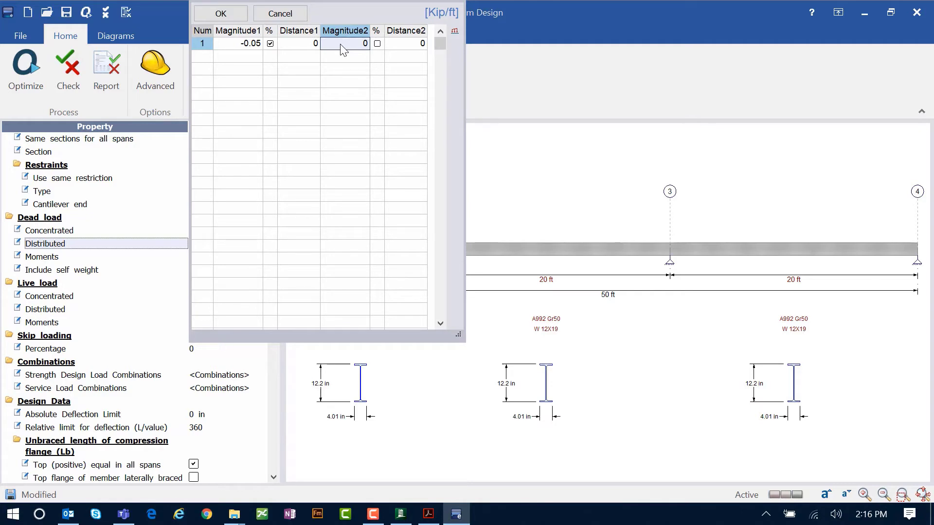
pyautogui.write('-0.05')
pyautogui.click(377, 45)
pyautogui.click(397, 43)
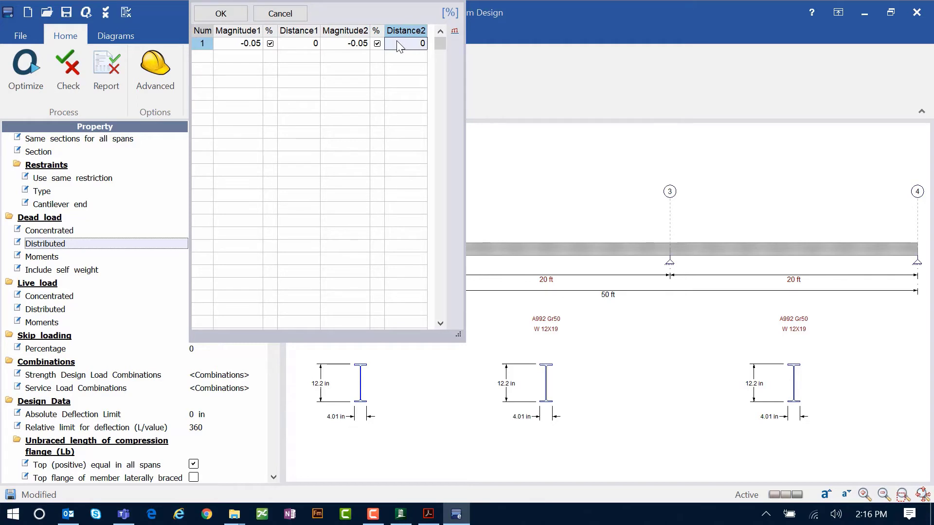
pyautogui.write('100')
pyautogui.press('Return')
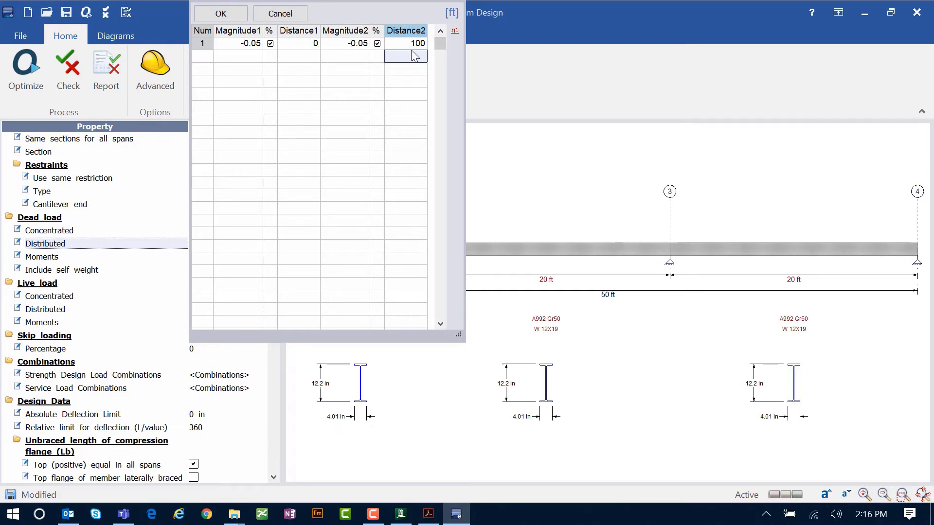
pyautogui.click(273, 16)
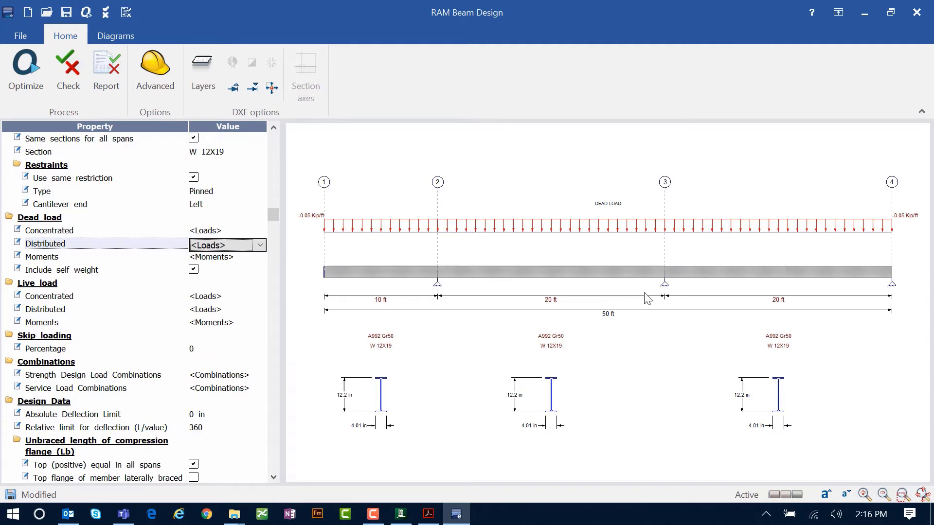
# - Enter a distributed live load of -0.1 kip/ft from 0 to 100% of the beam
pyautogui.click(215, 311)
pyautogui.click(215, 311)
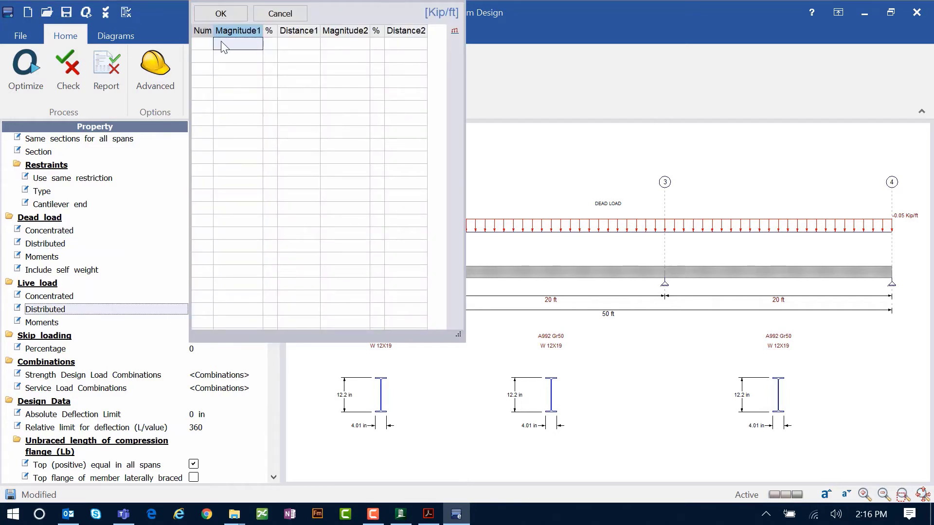
pyautogui.write('-0.1')
pyautogui.click(269, 45)
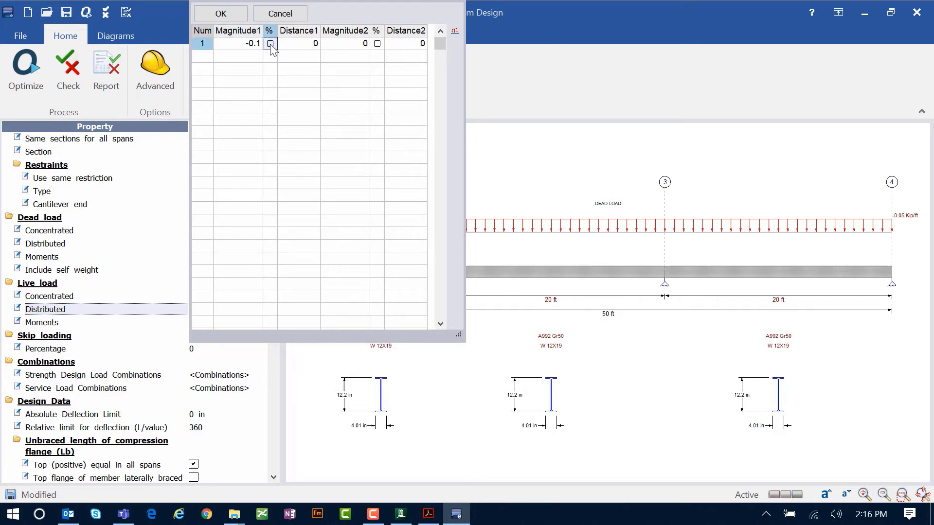
pyautogui.click(343, 45)
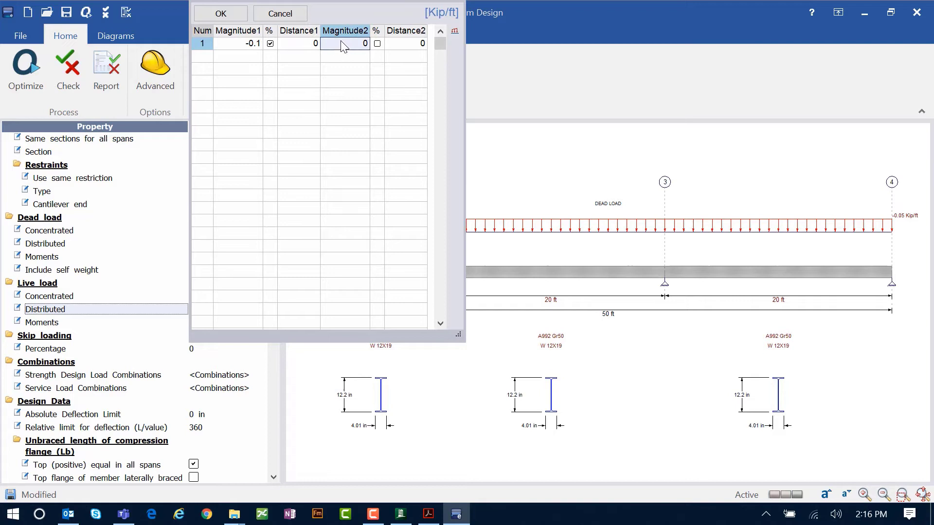
pyautogui.write('-0')
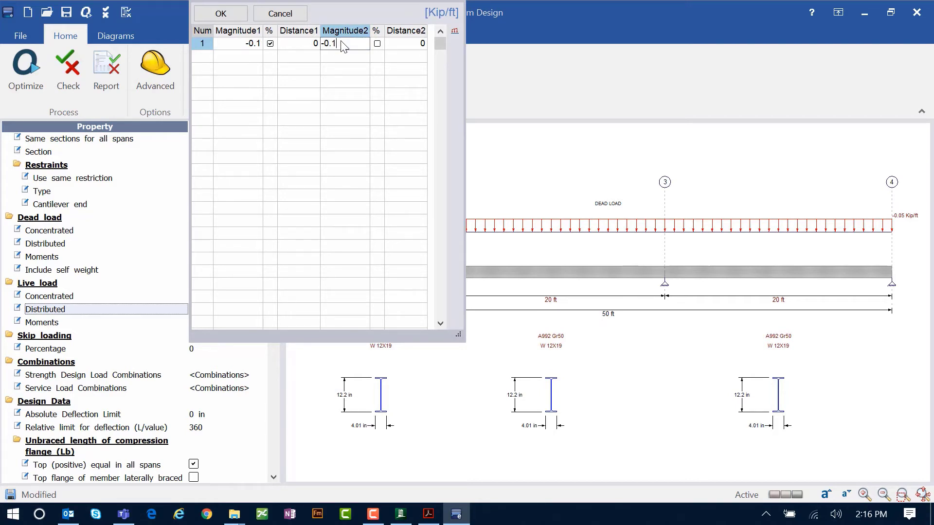
pyautogui.write('.1')
pyautogui.click(377, 43)
pyautogui.click(398, 43)
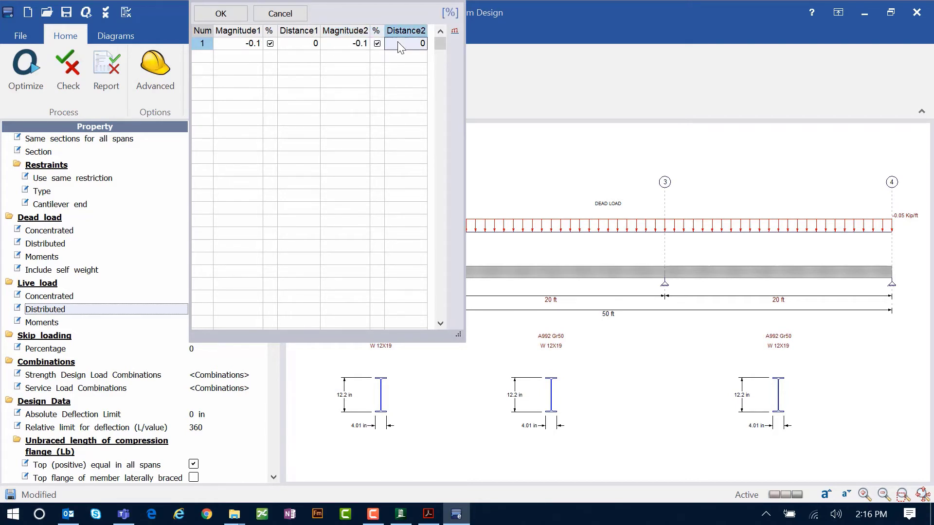
pyautogui.write('100')
pyautogui.click(336, 80)
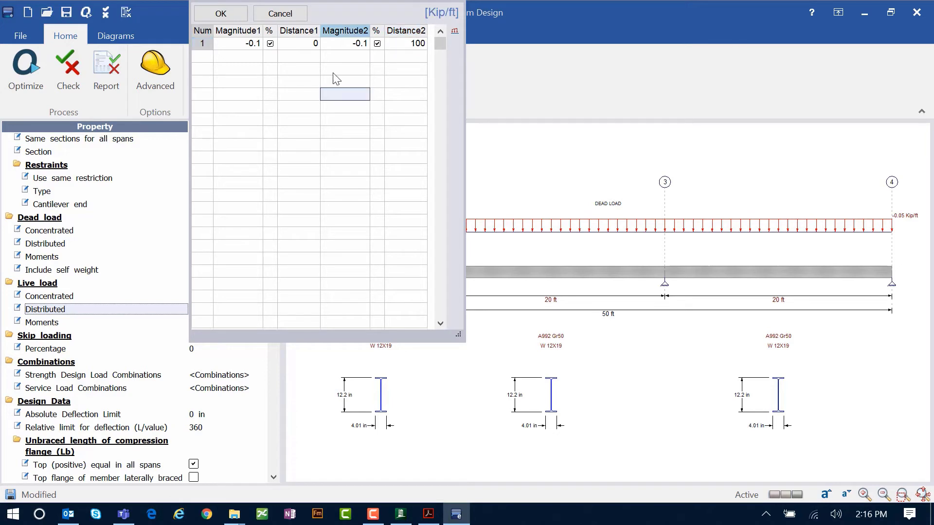
pyautogui.click(209, 18)
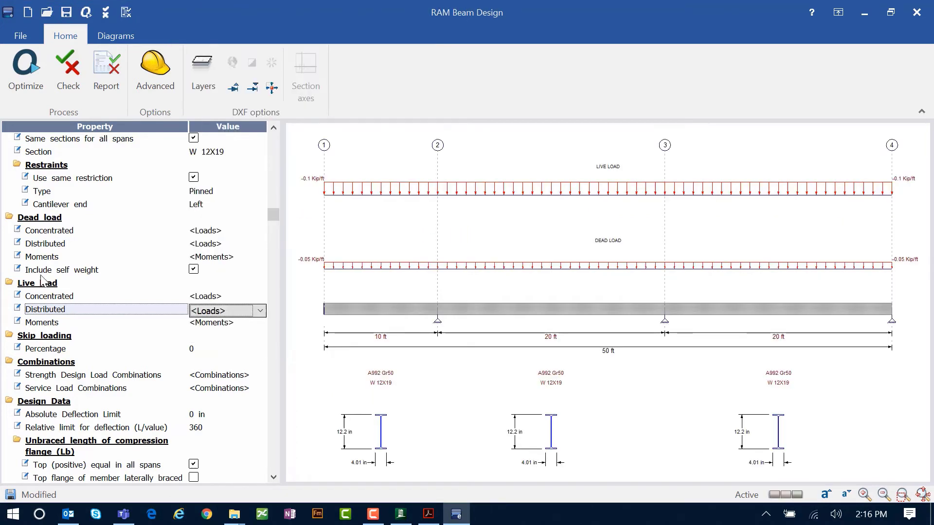
# - Add a 5 kip concentrated live load at distance 0 with percentage unchecked
pyautogui.click(206, 297)
pyautogui.click(207, 297)
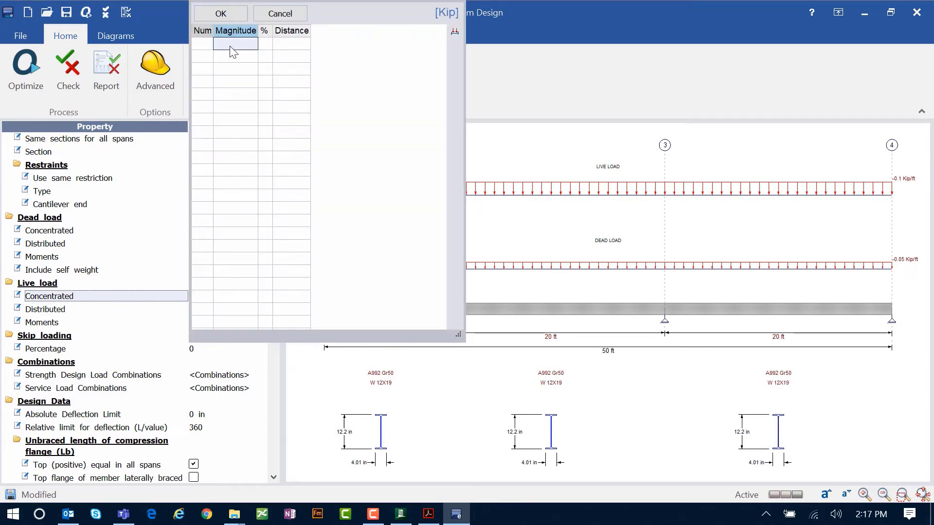
pyautogui.write('5')
pyautogui.click(264, 47)
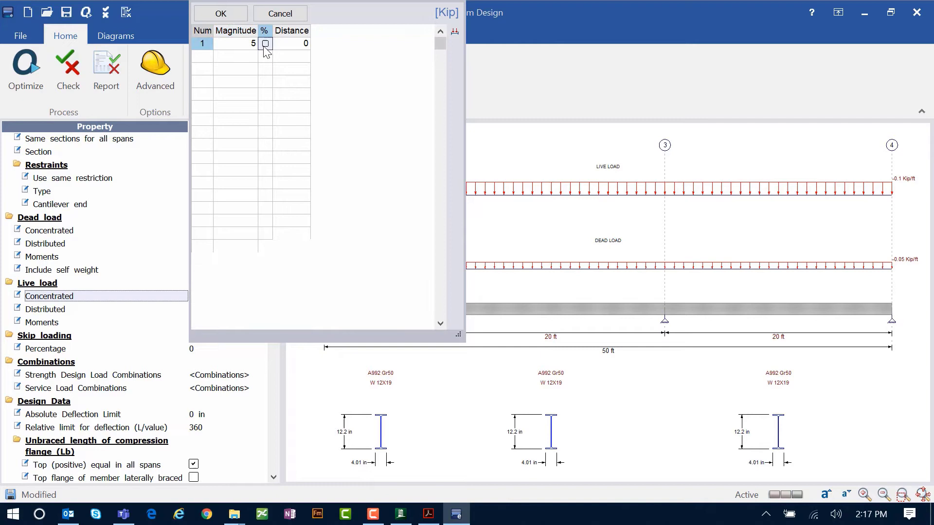
pyautogui.click(265, 44)
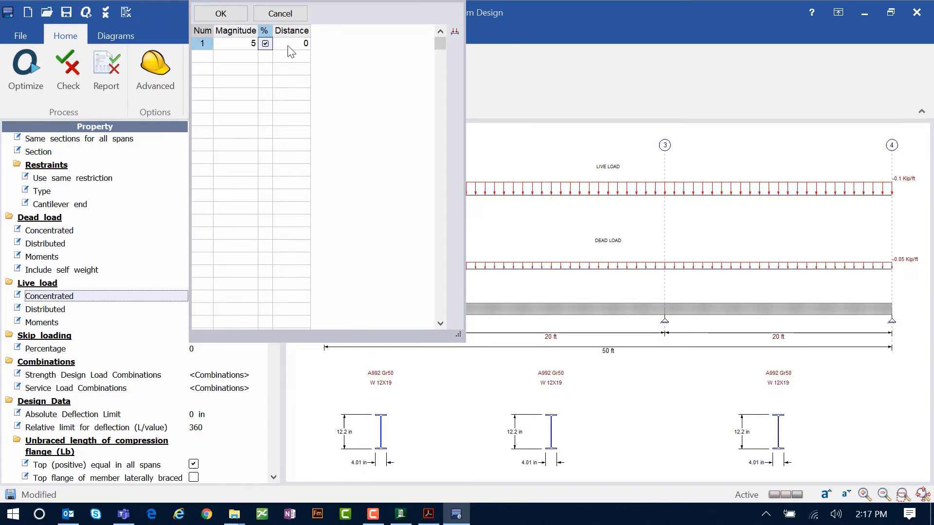
pyautogui.click(290, 47)
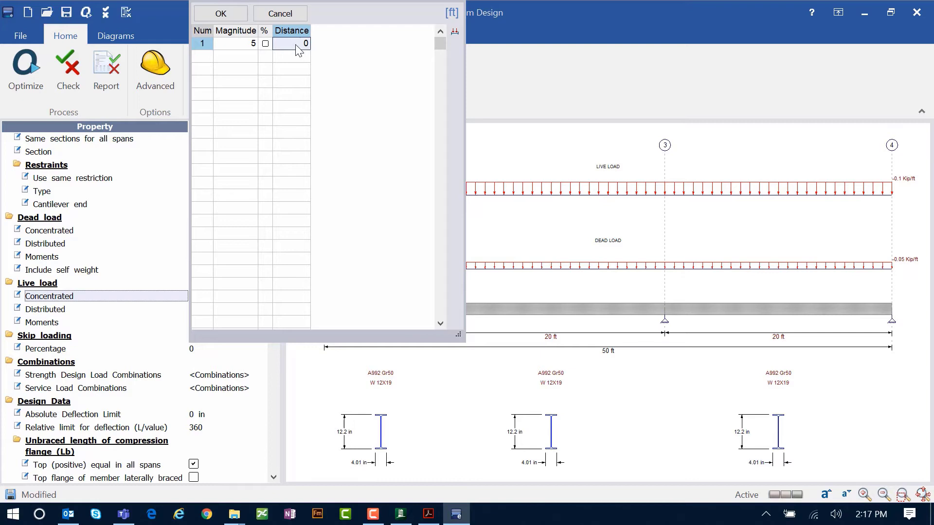
pyautogui.click(230, 15)
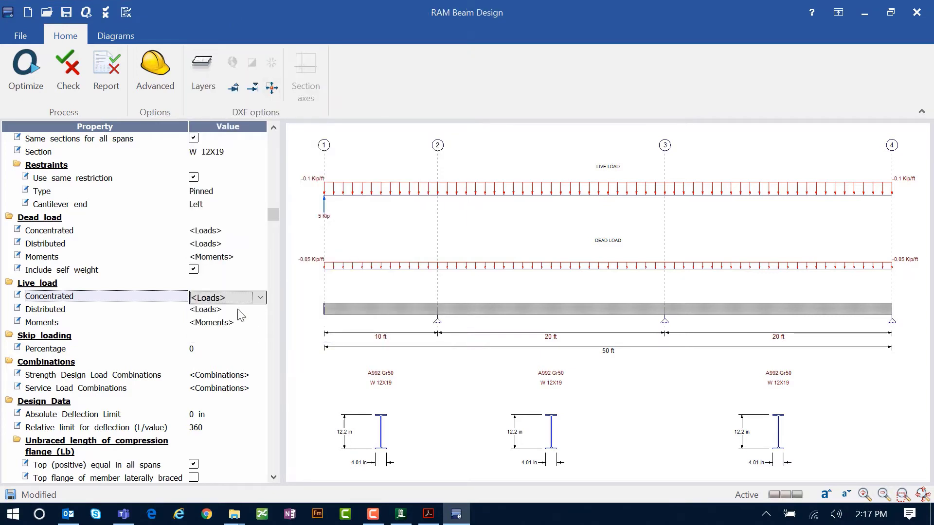
# - Correct the concentrated live load to a downward -5 kip
pyautogui.click(229, 298)
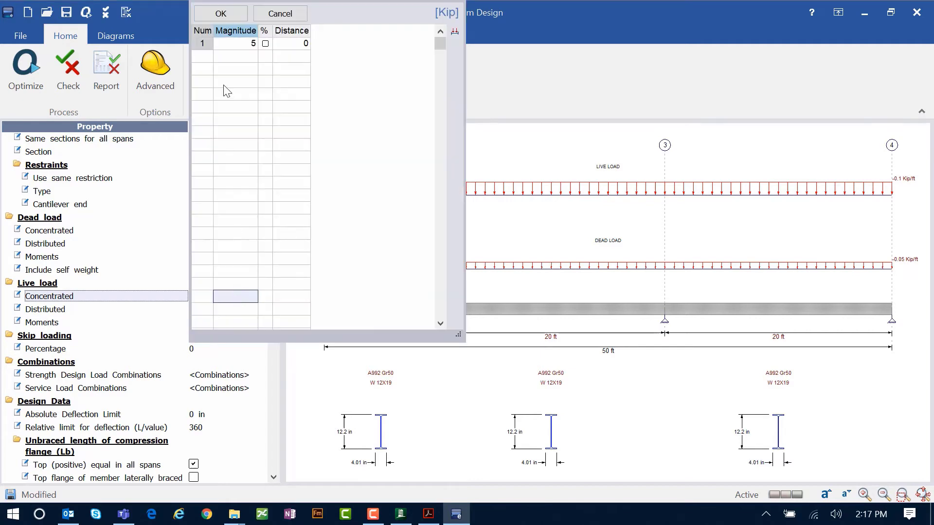
pyautogui.click(235, 44)
pyautogui.click(236, 44)
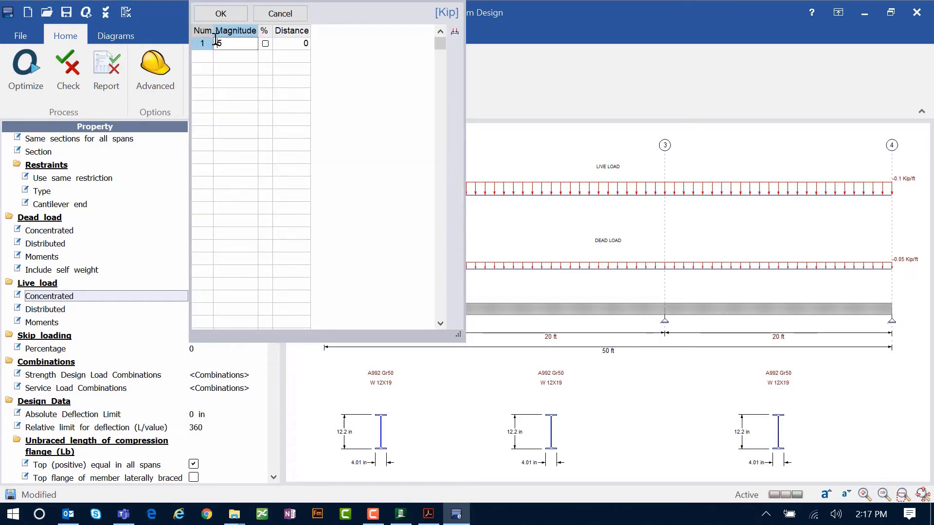
pyautogui.click(220, 15)
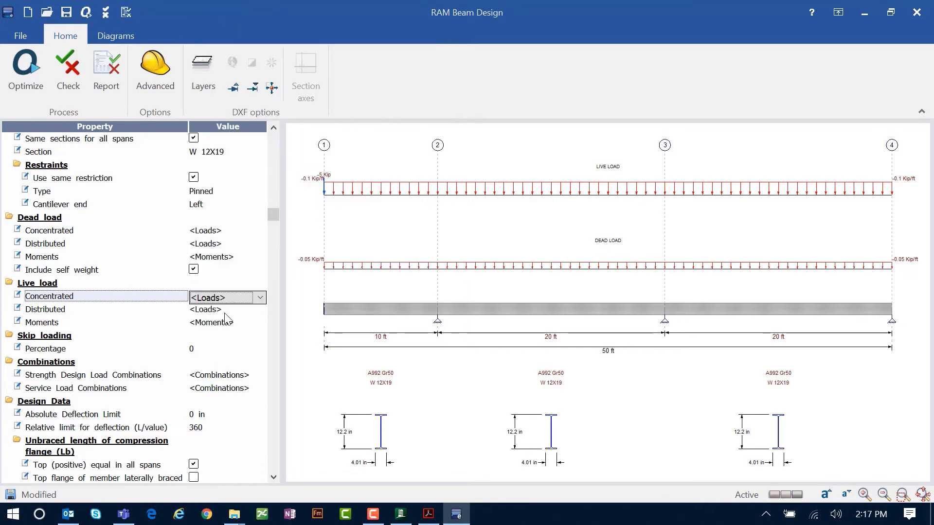
pyautogui.click(222, 353)
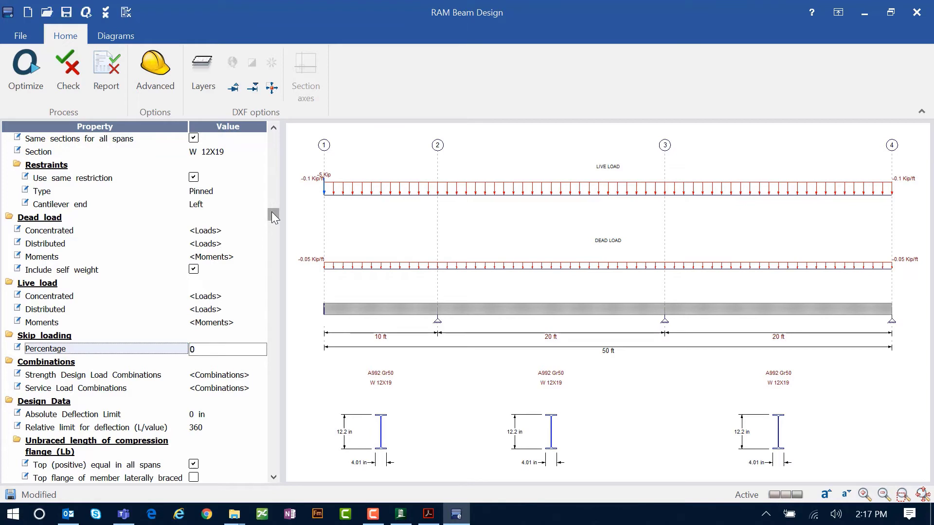
# - Open the strength design load combinations and delete the default DL+LL row
pyautogui.moveTo(271, 212); pyautogui.dragTo(270, 310)
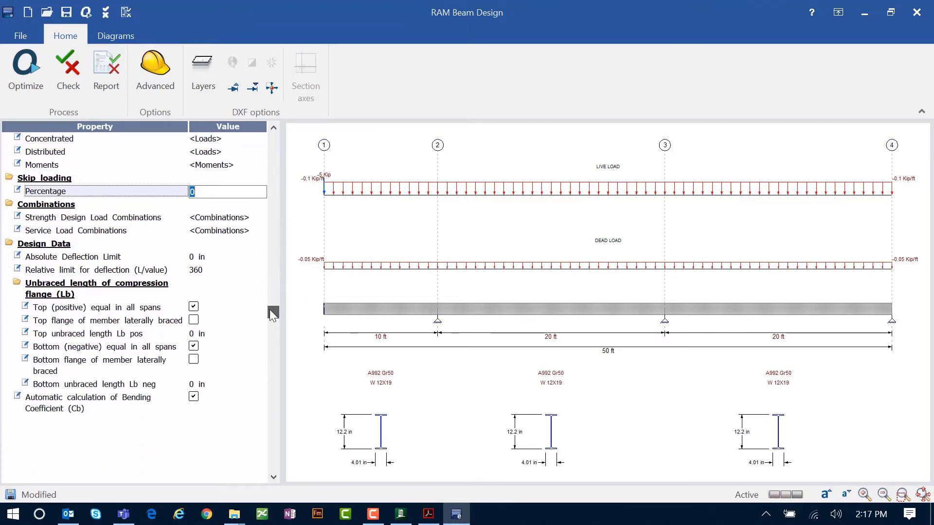
pyautogui.click(229, 219)
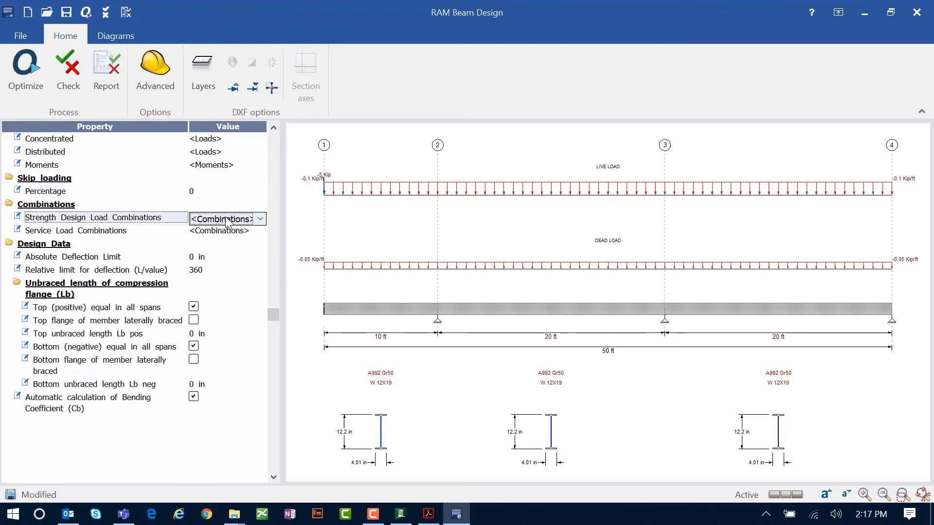
pyautogui.click(260, 219)
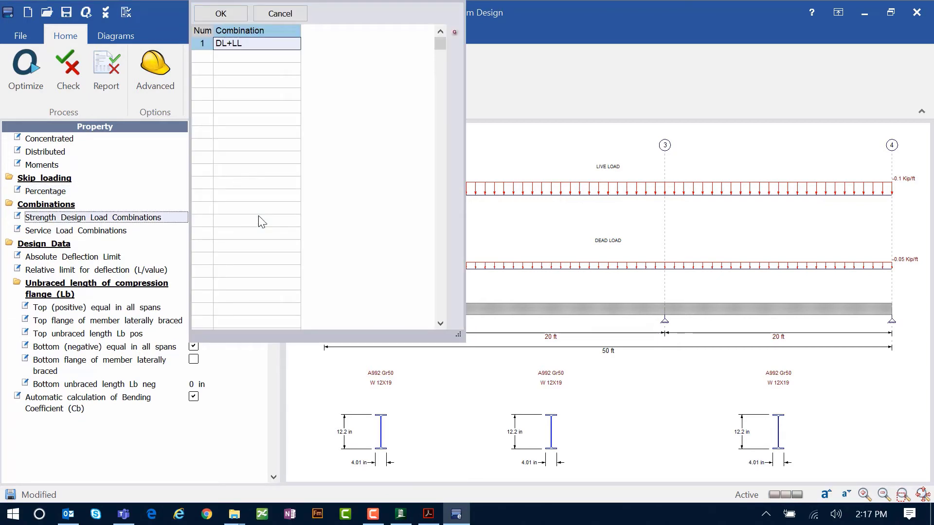
pyautogui.click(199, 50)
pyautogui.press('Delete')
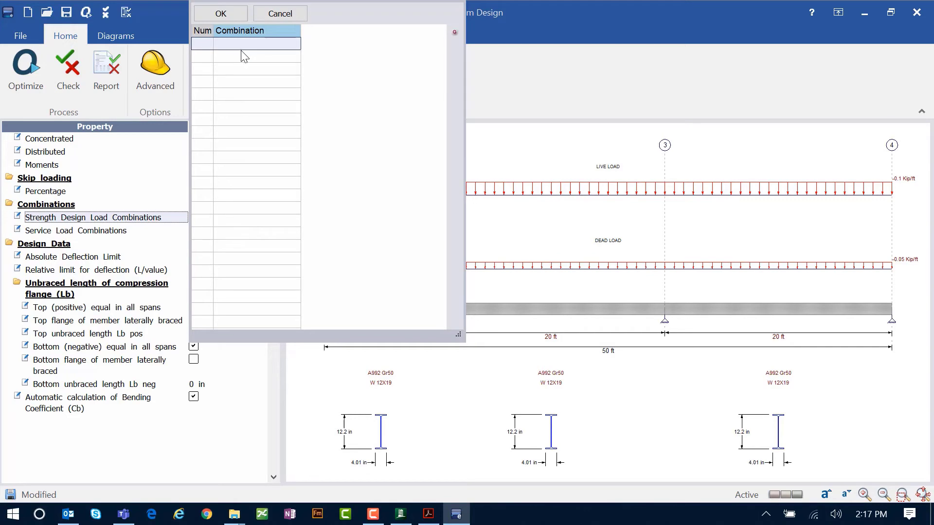
# - Generate 1.4DL and 1.2DL+1.6LL from ASCE 7-10 LRFD, then open the service combinations table
pyautogui.click(454, 33)
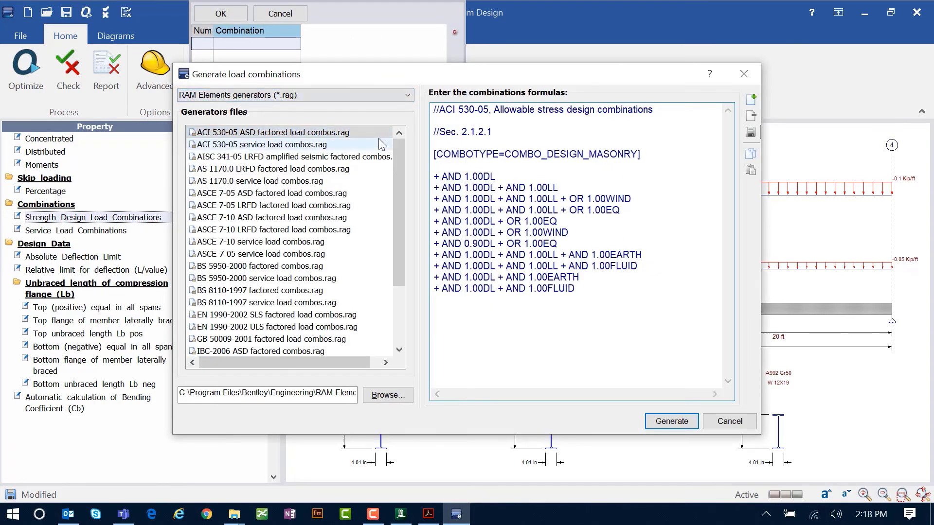
pyautogui.click(294, 233)
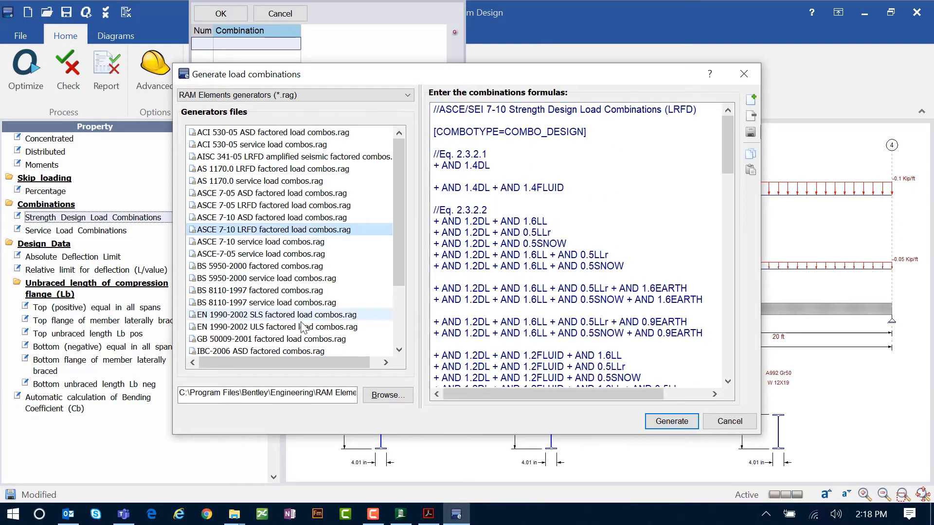
pyautogui.click(675, 421)
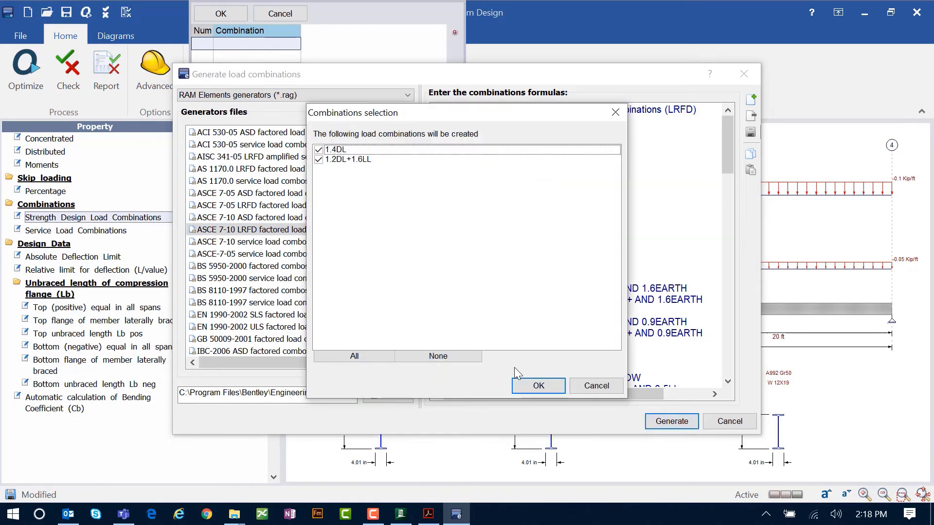
pyautogui.click(525, 388)
pyautogui.click(554, 276)
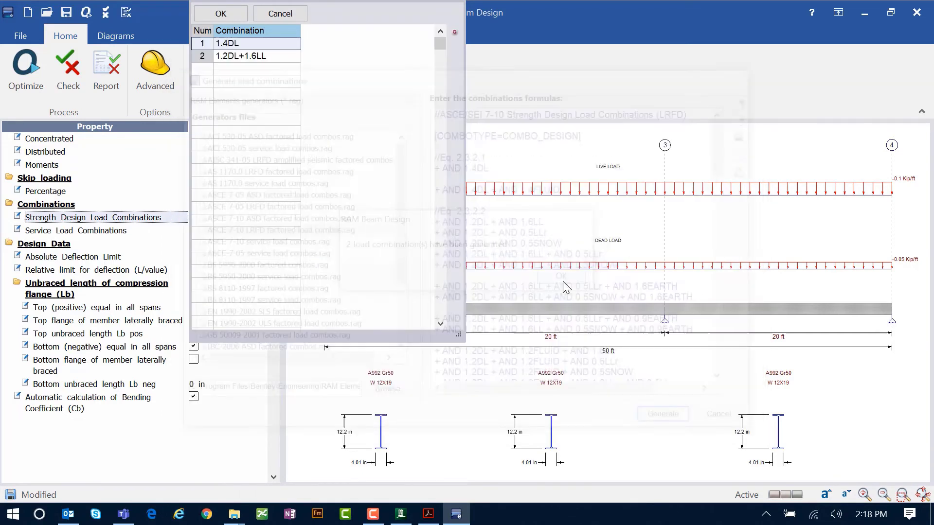
pyautogui.click(224, 14)
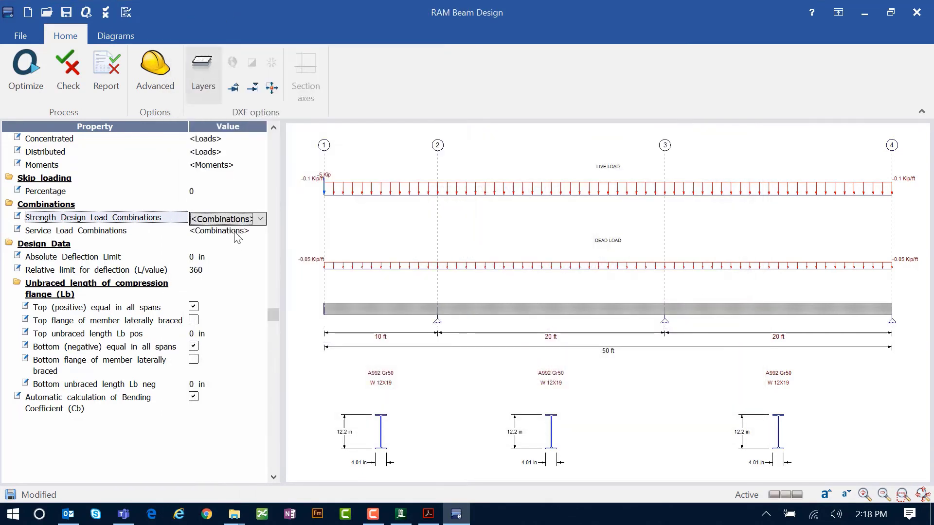
pyautogui.click(235, 232)
pyautogui.click(261, 232)
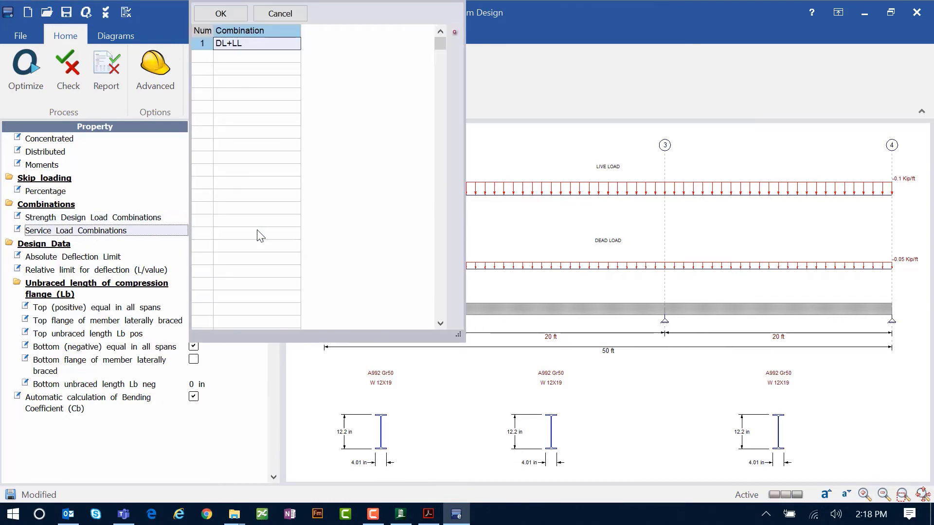
# - Delete DL+LL and generate the ASCE 7-10 service combinations DL, DL+LL and DL+0.75LL
pyautogui.click(208, 42)
pyautogui.press('Delete')
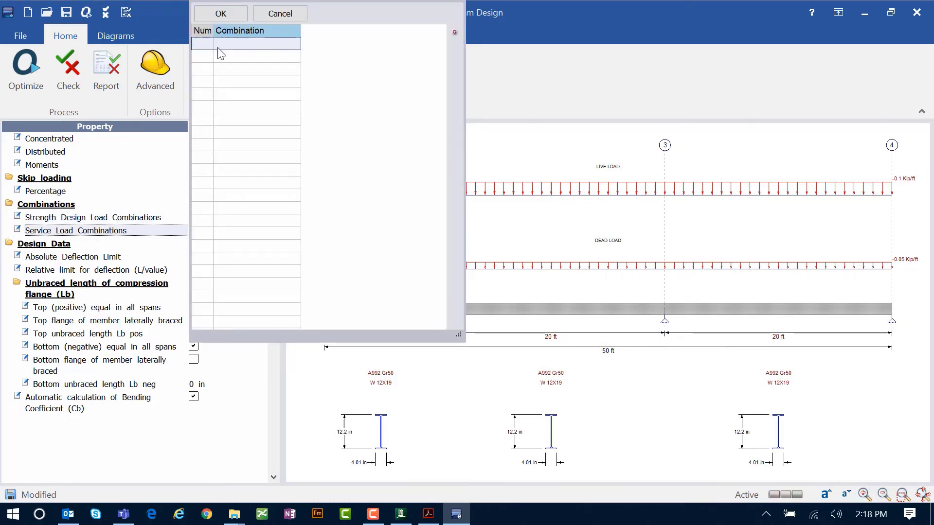
pyautogui.click(455, 32)
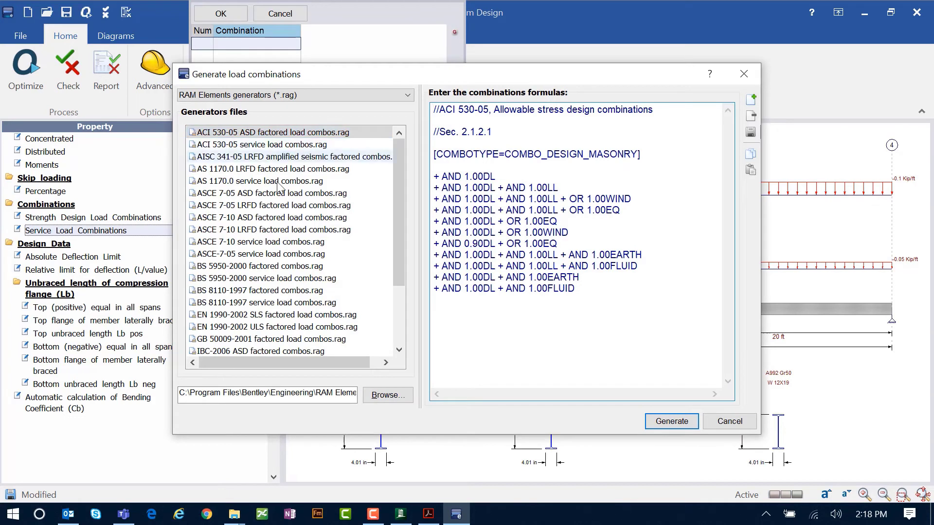
pyautogui.click(265, 246)
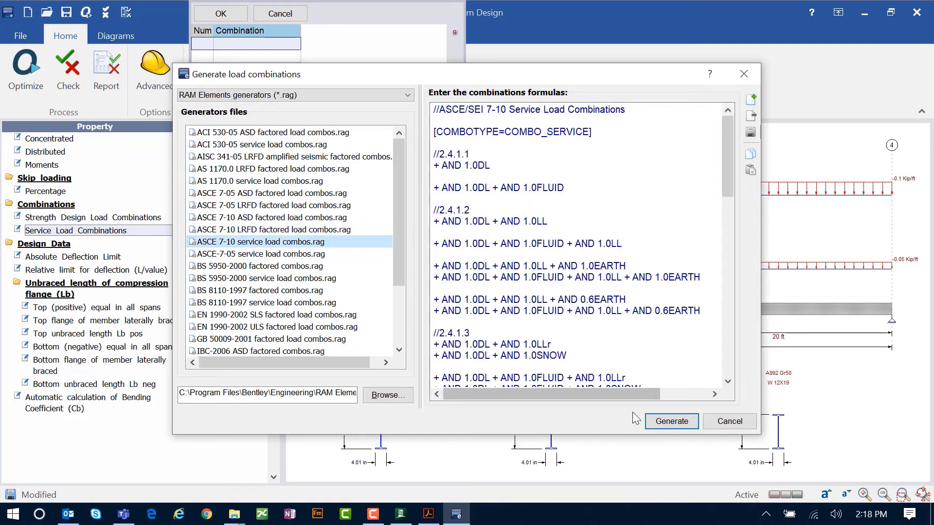
pyautogui.click(671, 422)
pyautogui.click(538, 385)
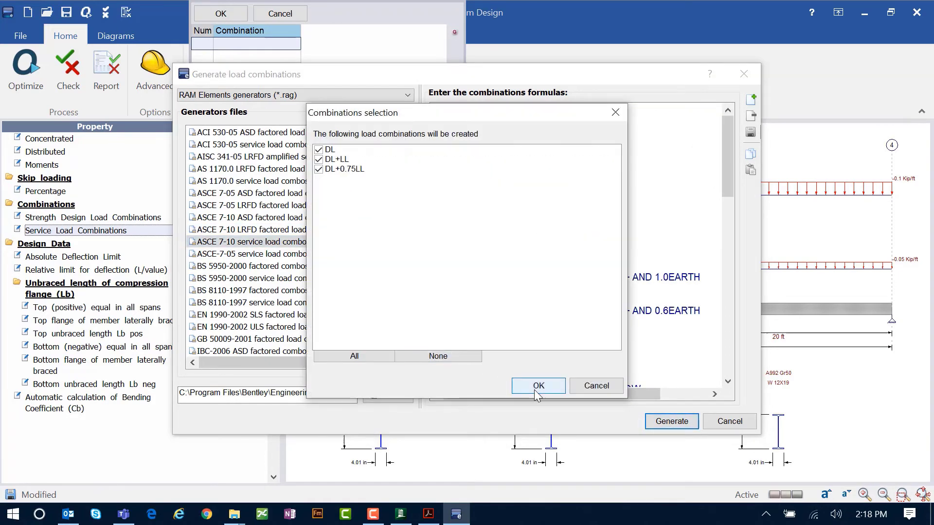
pyautogui.click(555, 277)
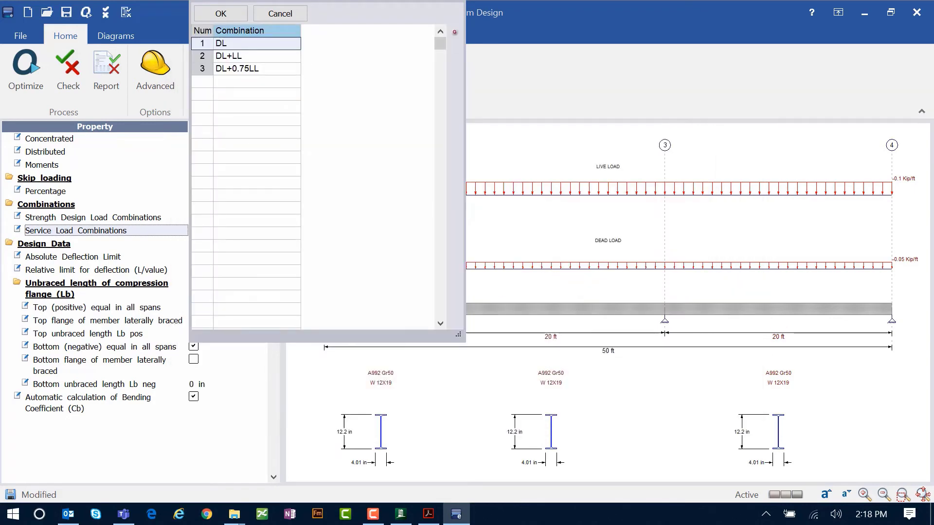
pyautogui.click(221, 14)
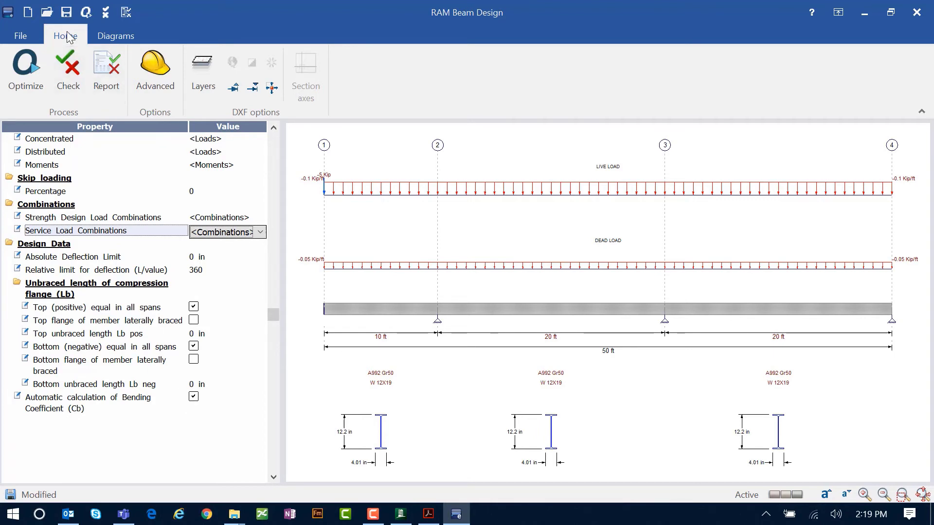
pyautogui.click(151, 64)
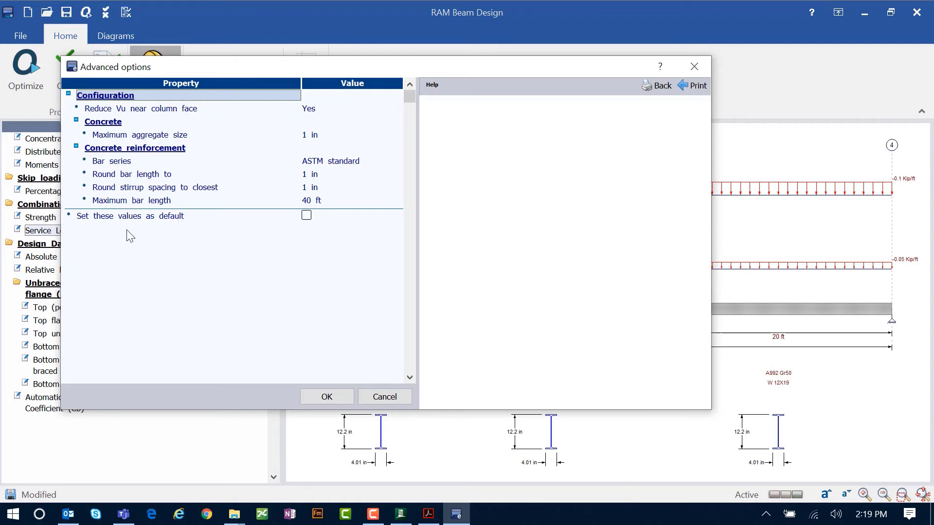
pyautogui.click(325, 399)
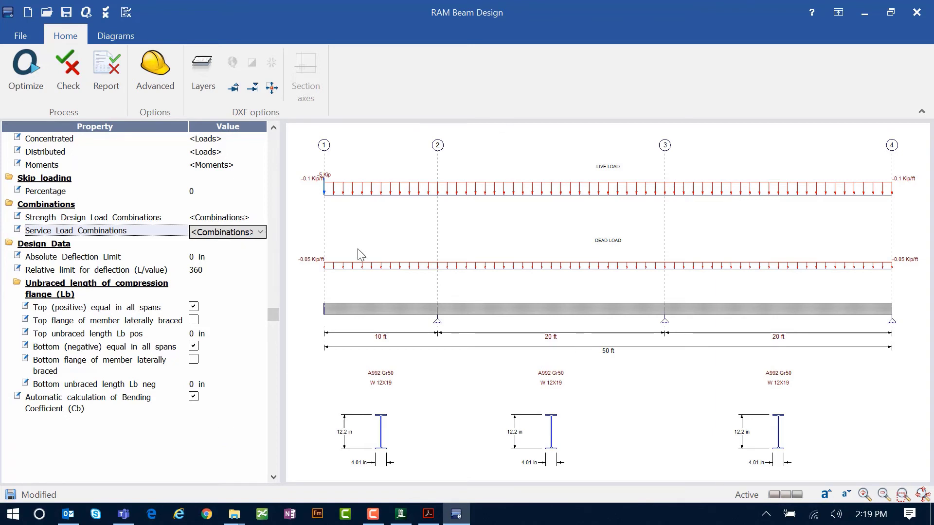
# - Optimize the beam with deflection checks included, proposing W 10X26 in place of the failing W 12X19
pyautogui.click(20, 89)
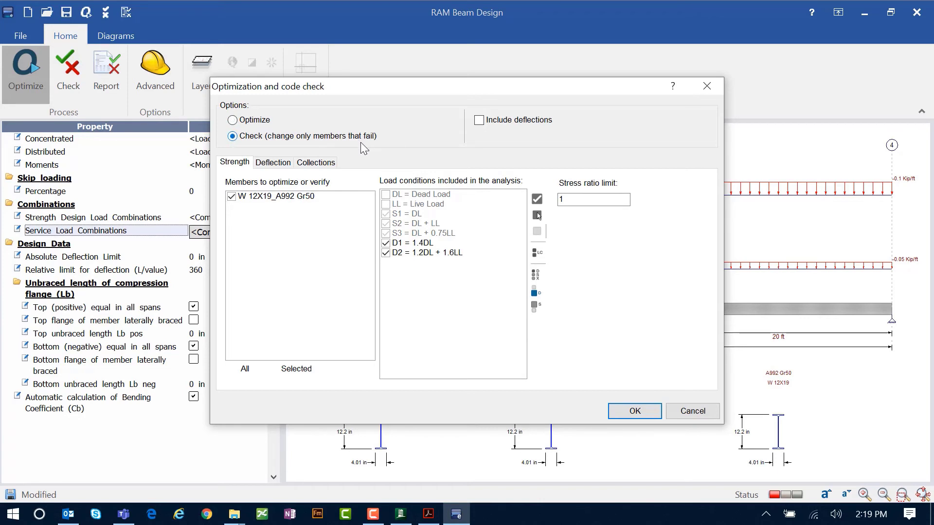
pyautogui.click(481, 122)
pyautogui.doubleClick(560, 199)
pyautogui.click(267, 166)
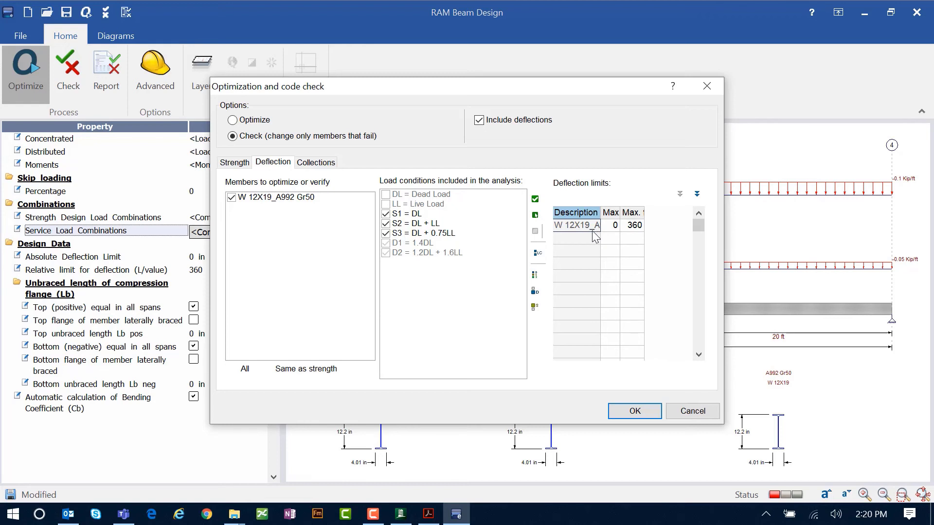
pyautogui.click(317, 163)
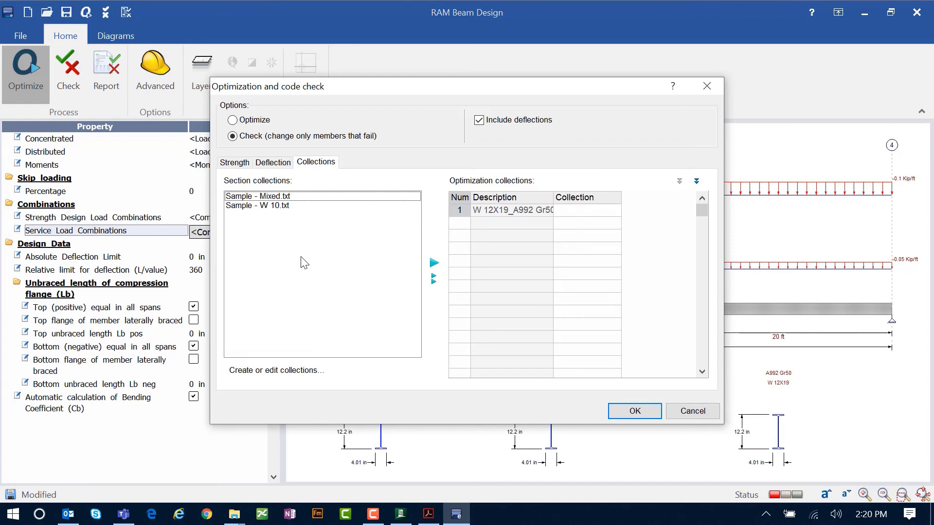
pyautogui.click(629, 411)
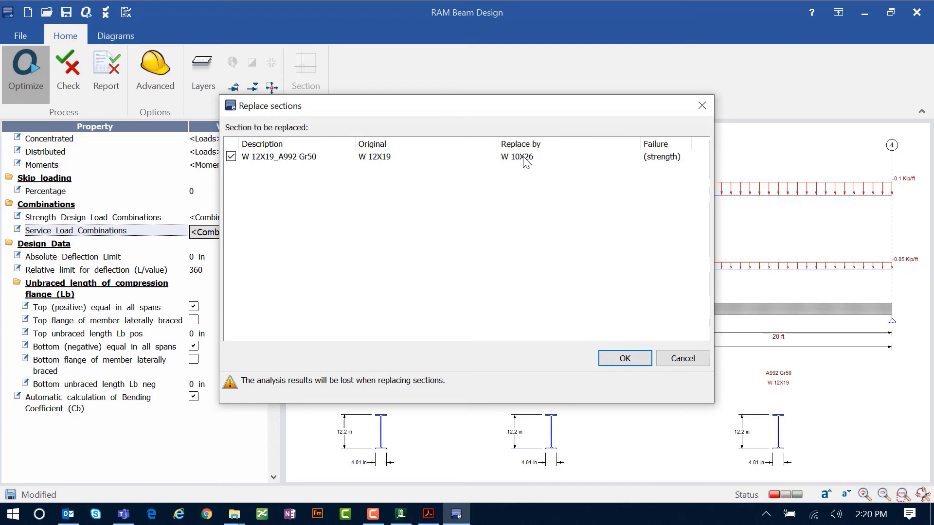
# - Accept the W 10X26 replacement, then assign W 12X26 to all spans and code-check it
pyautogui.click(625, 360)
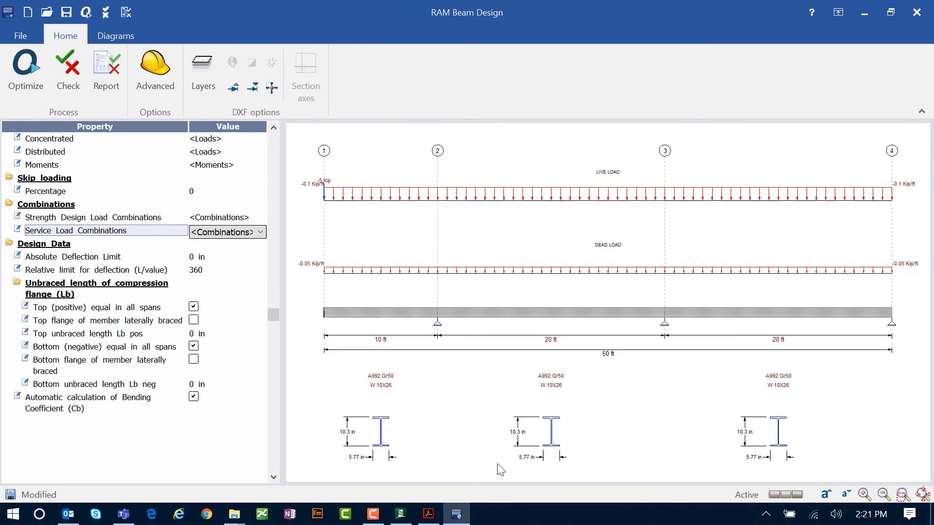
pyautogui.moveTo(274, 129); pyautogui.dragTo(274, 129)
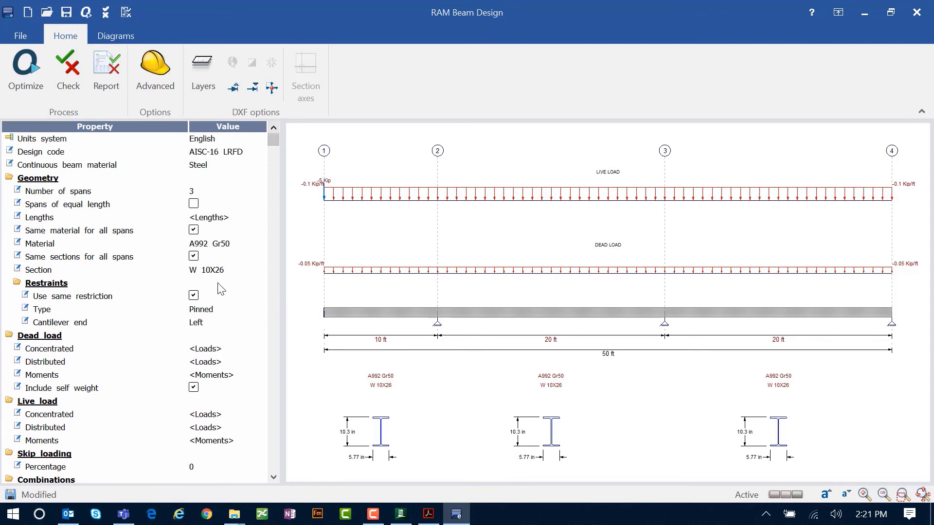
pyautogui.click(263, 273)
pyautogui.click(263, 273)
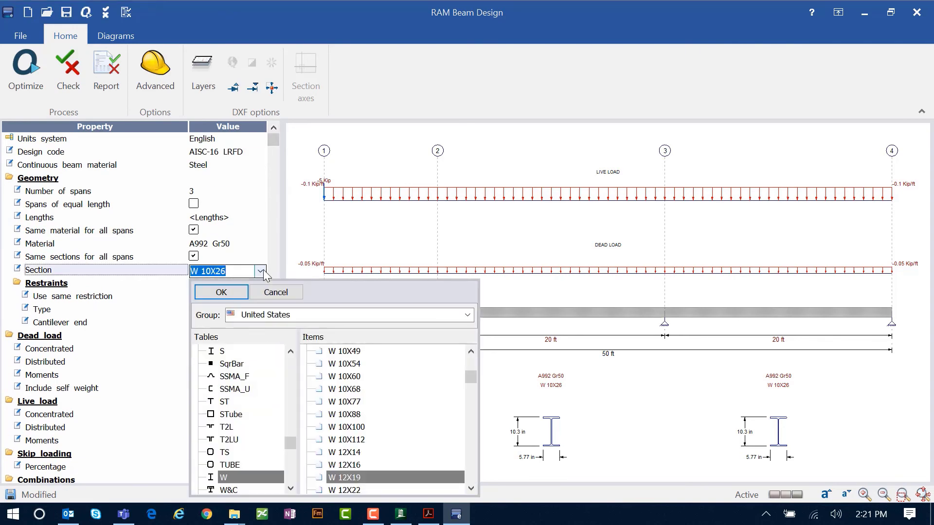
pyautogui.scroll(-1, 372, 457)
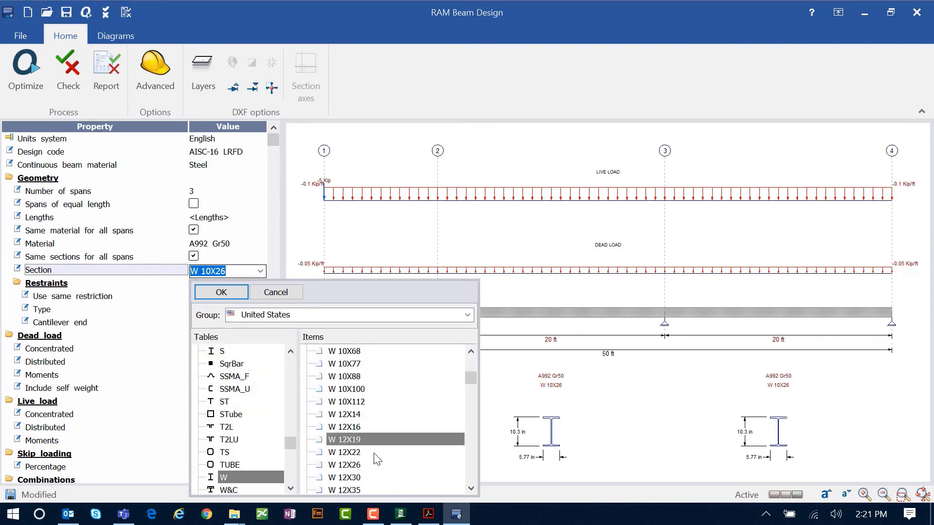
pyautogui.click(349, 466)
pyautogui.click(220, 293)
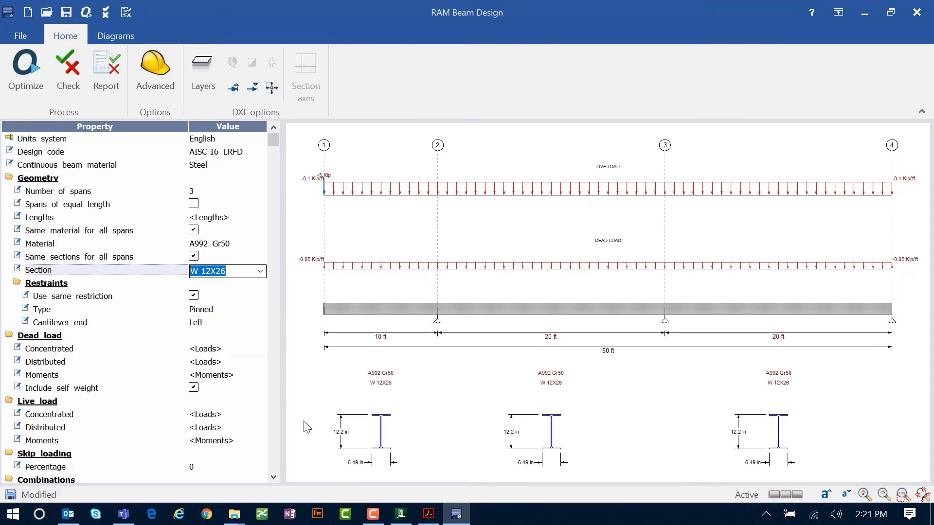
pyautogui.click(63, 77)
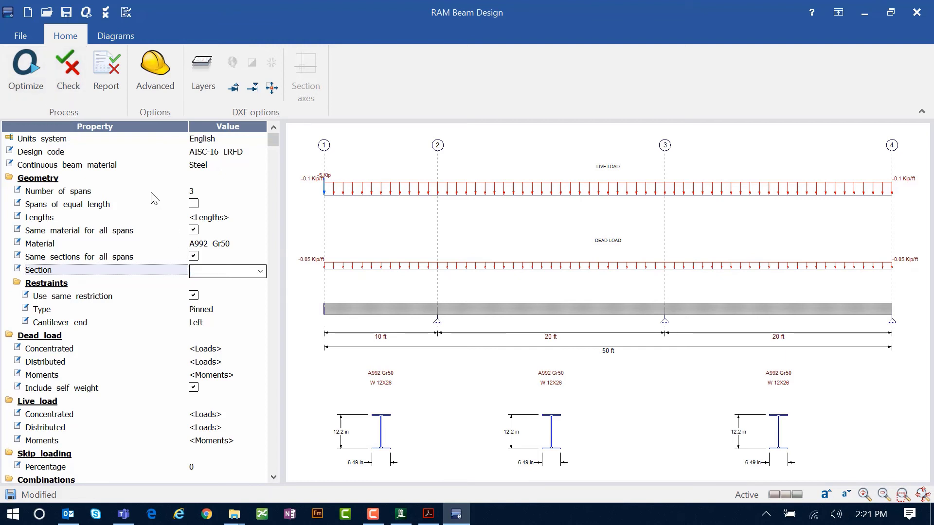
# - Code-check the W 12X26 beam, then revert all spans to W 12X19 and recheck
pyautogui.click(70, 82)
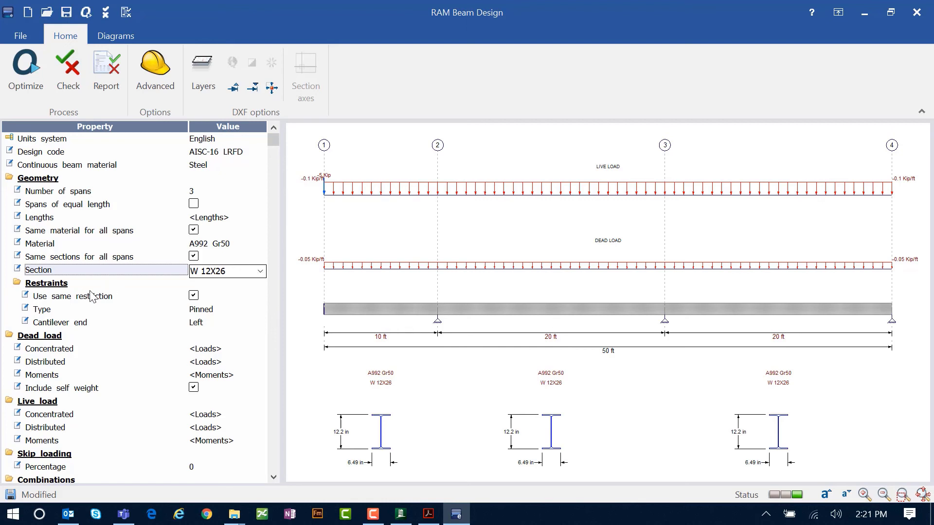
pyautogui.click(261, 272)
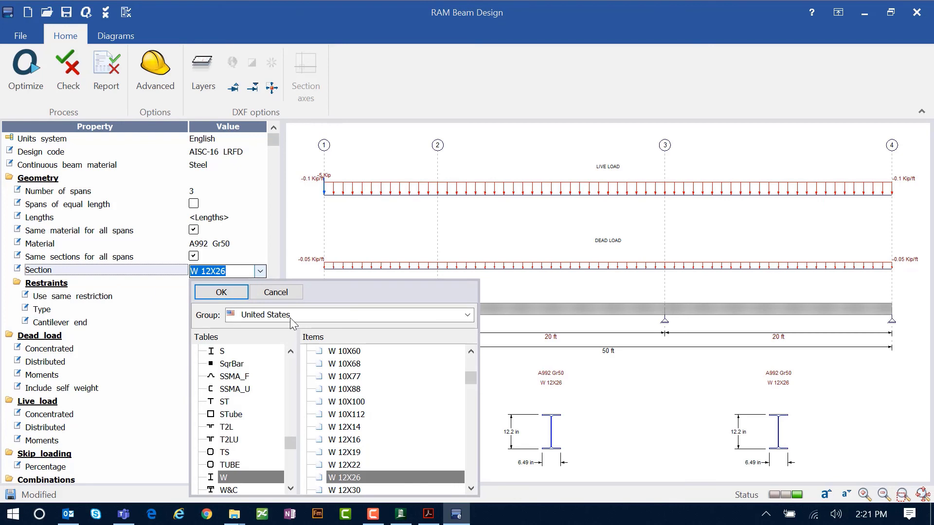
pyautogui.click(363, 452)
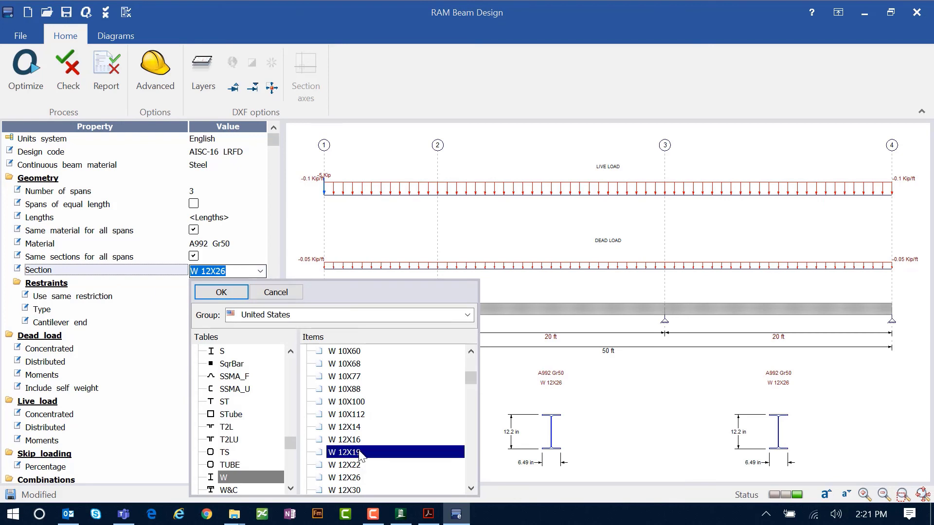
pyautogui.click(221, 292)
pyautogui.click(66, 81)
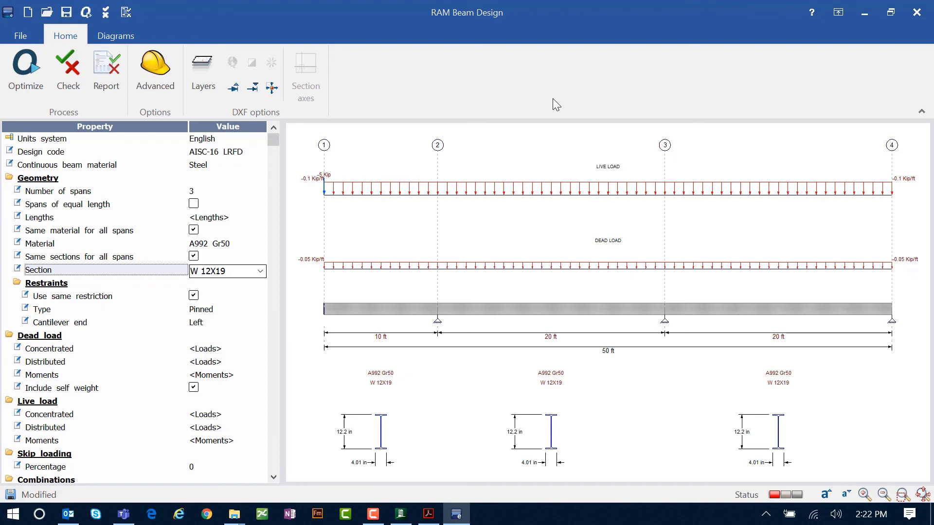
# - Re-run the optimizer, accept W 10X26 for all three spans, and code-check the beam
pyautogui.click(26, 97)
pyautogui.click(630, 411)
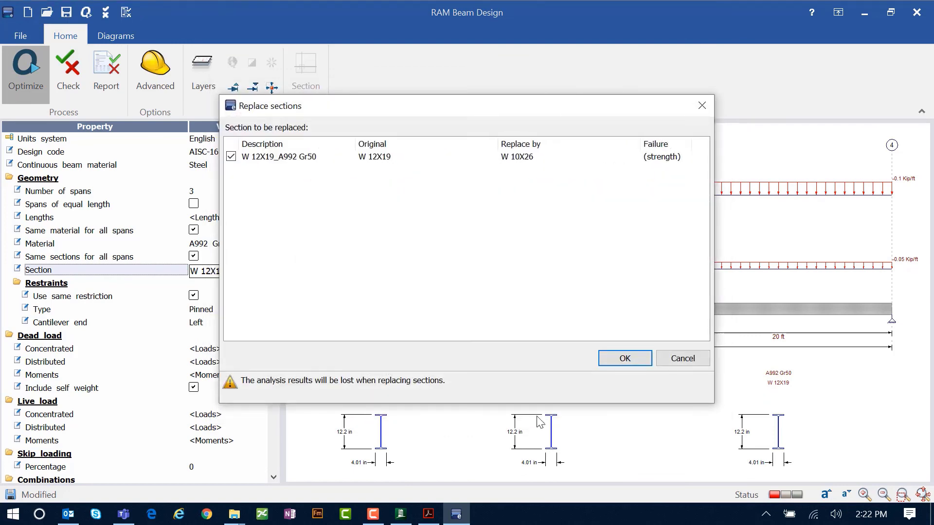
pyautogui.click(631, 362)
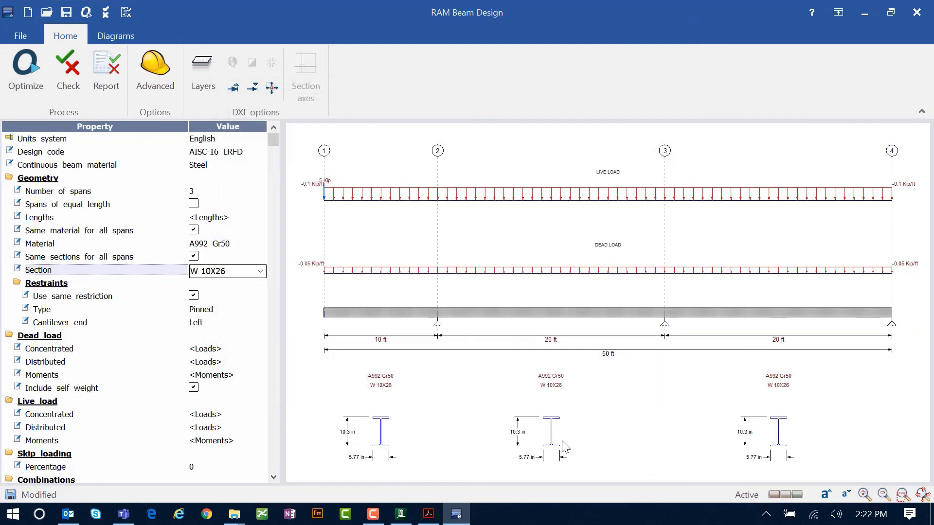
pyautogui.click(72, 73)
pyautogui.click(103, 81)
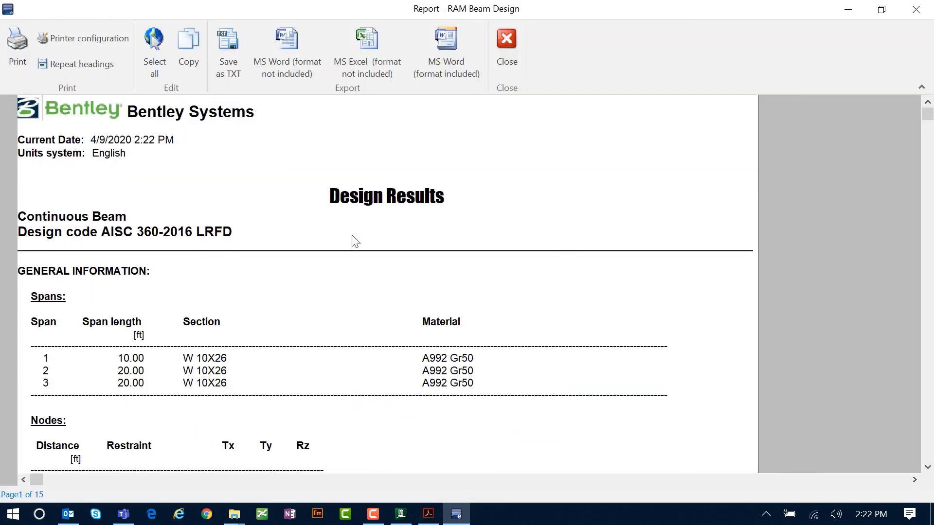
pyautogui.scroll(-8, 346, 258)
pyautogui.scroll(-15, 343, 284)
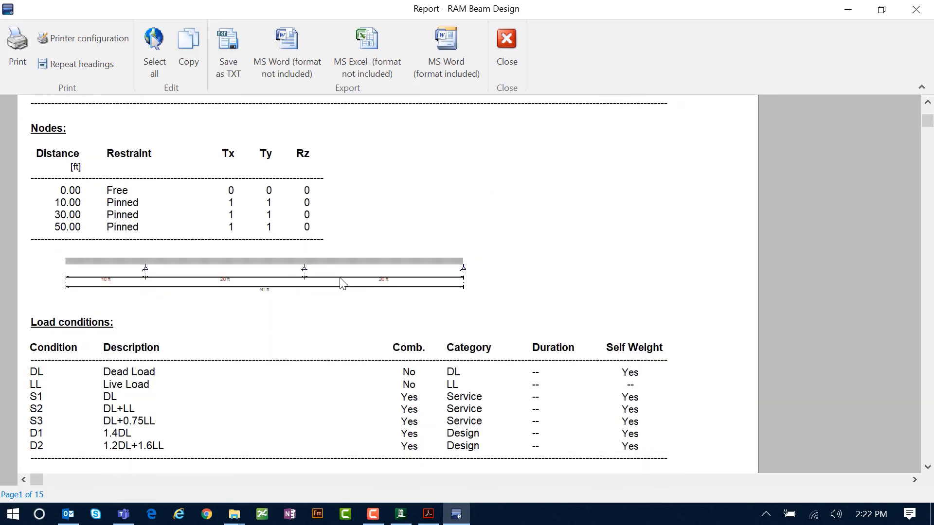
pyautogui.scroll(-15, 342, 283)
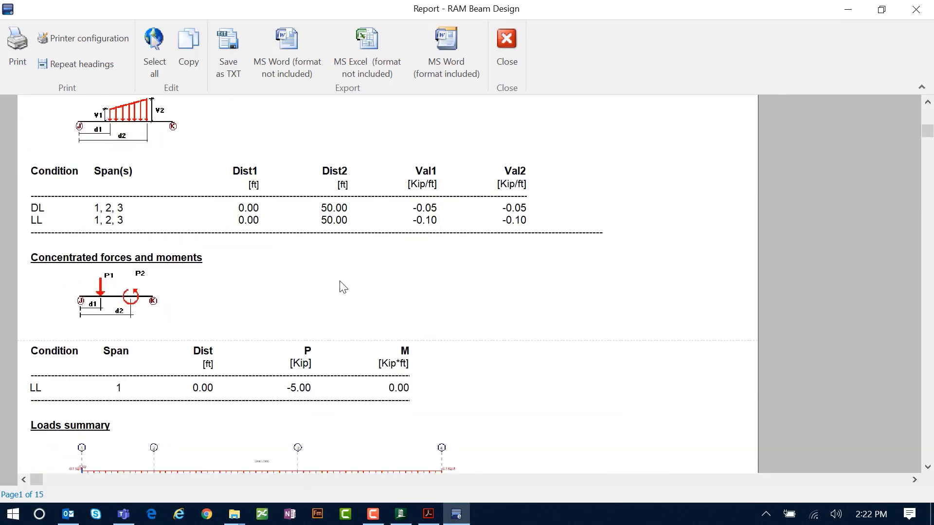
pyautogui.scroll(-10, 363, 336)
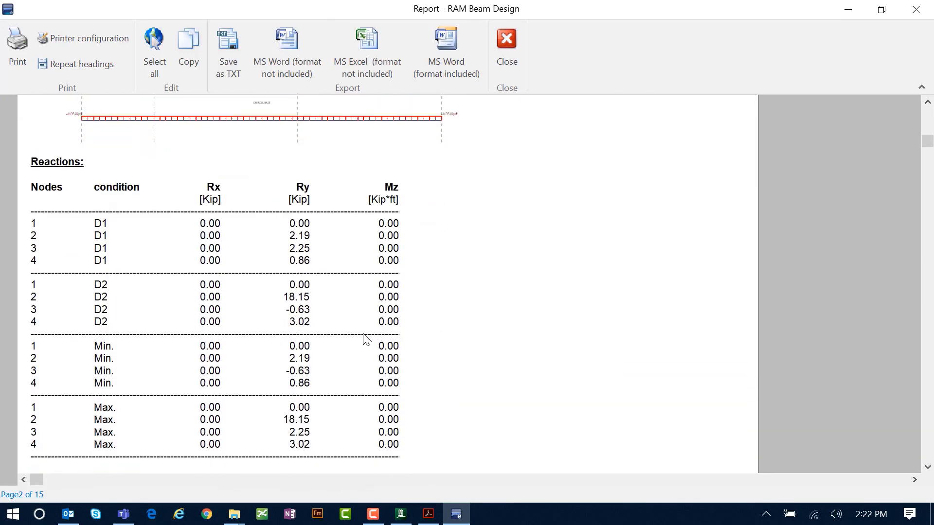
pyautogui.click(507, 68)
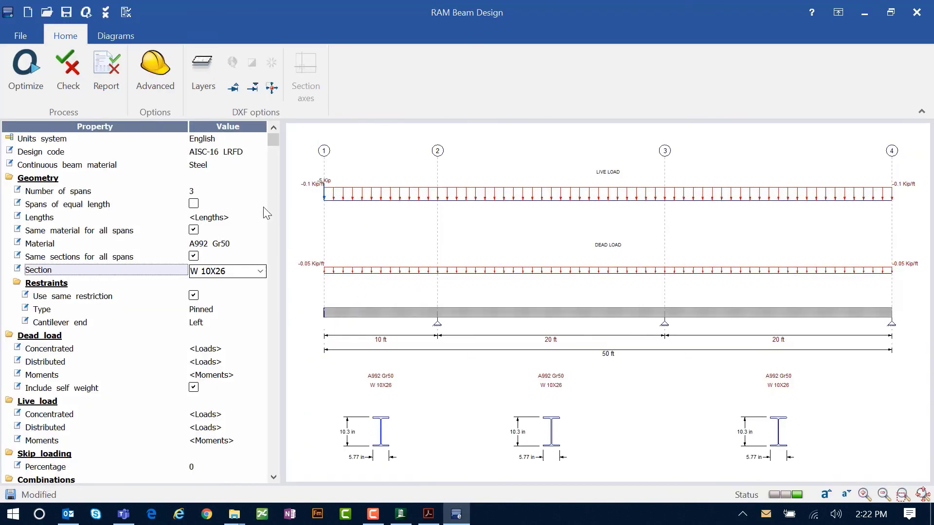
# - Review the moment and Shear forces (V) diagrams for the Dead Load condition
pyautogui.click(116, 35)
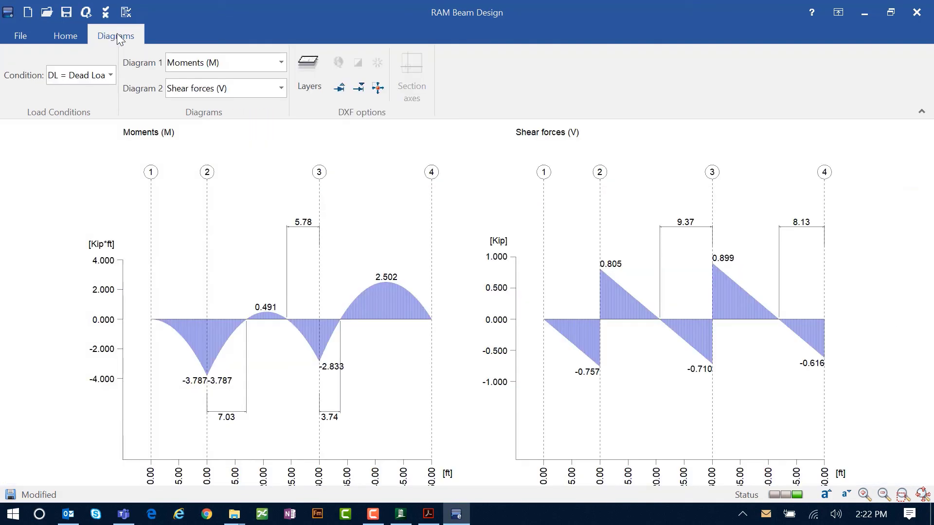
pyautogui.click(282, 62)
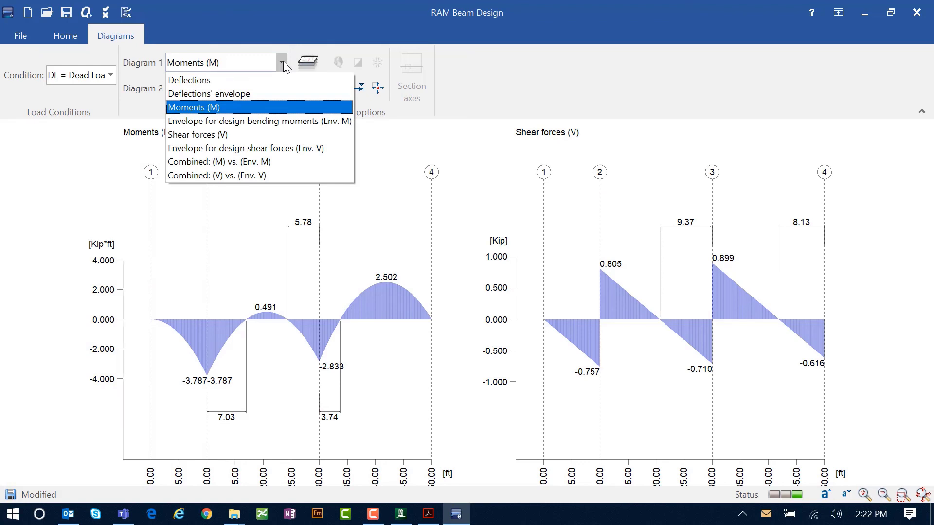
pyautogui.click(284, 62)
pyautogui.click(280, 90)
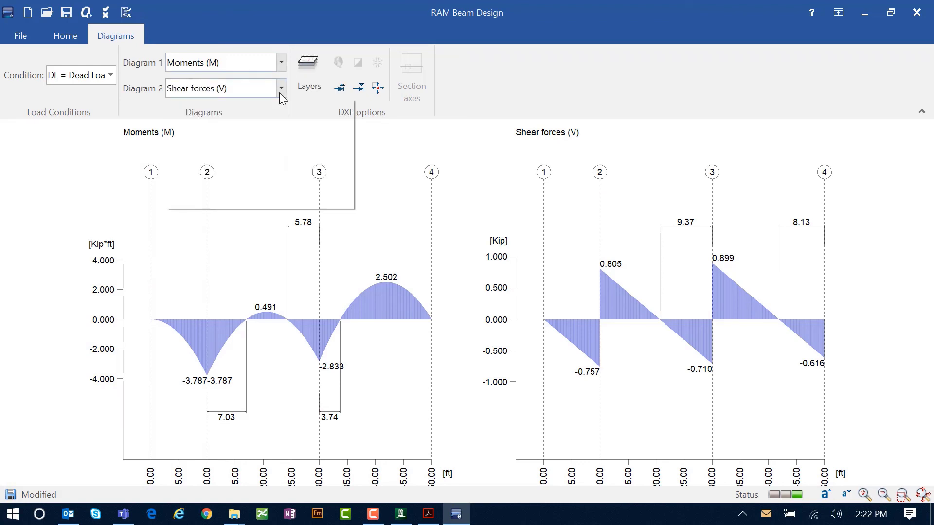
pyautogui.click(280, 94)
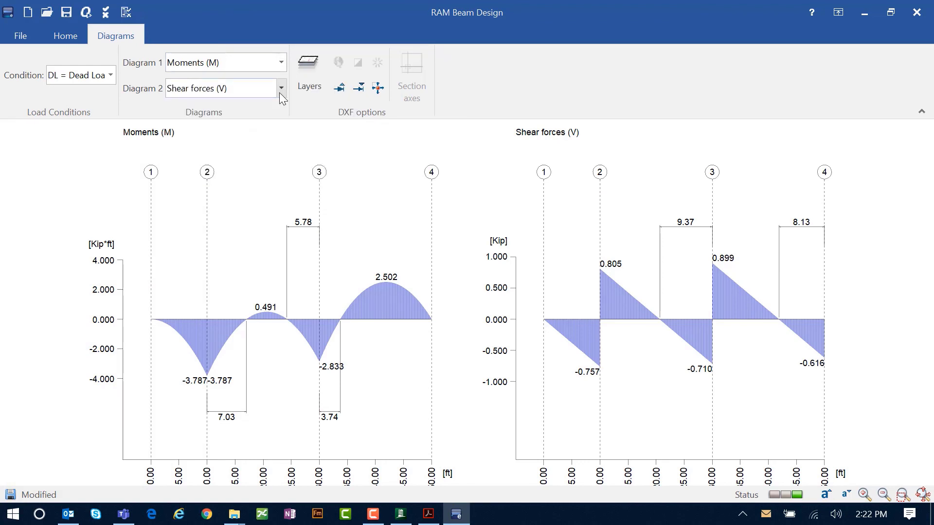
pyautogui.click(112, 75)
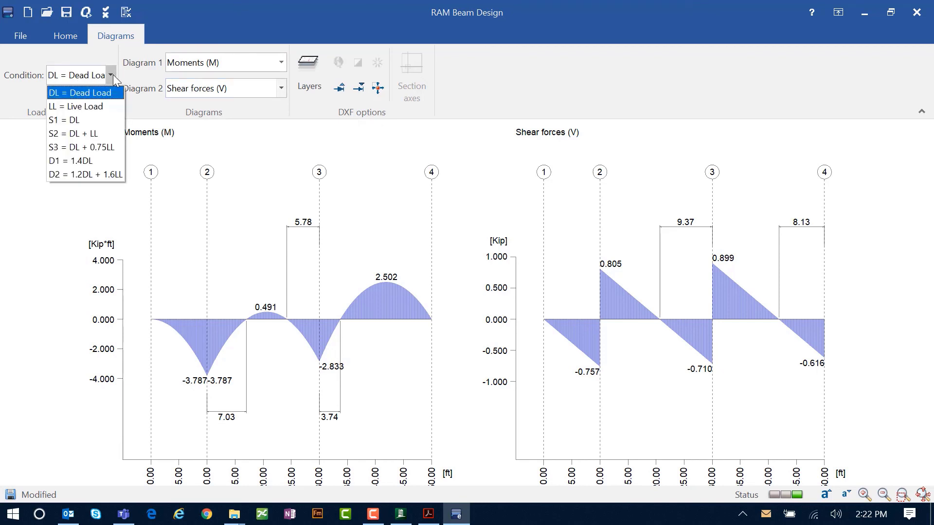
pyautogui.click(112, 75)
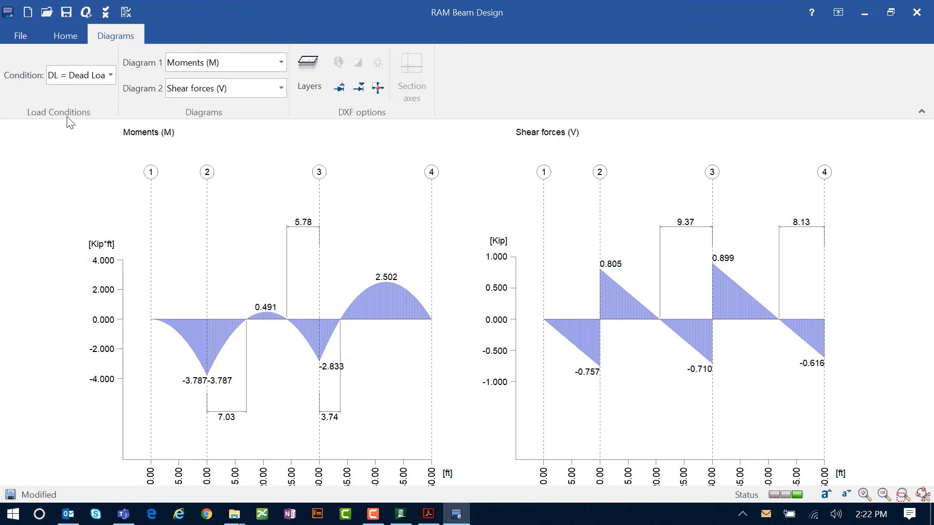
# - Exit RAM Beam Design without saving changes, returning to RAM Elements
pyautogui.click(67, 12)
pyautogui.click(17, 35)
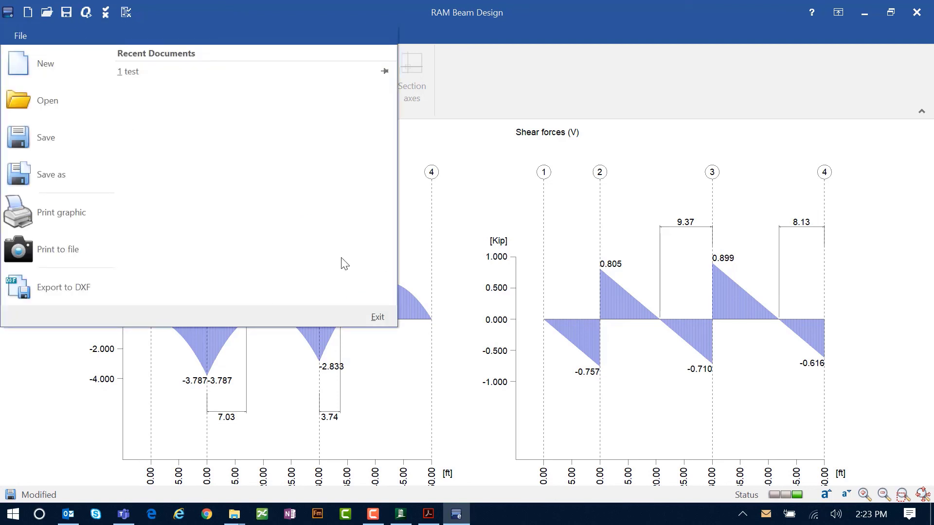
pyautogui.click(378, 317)
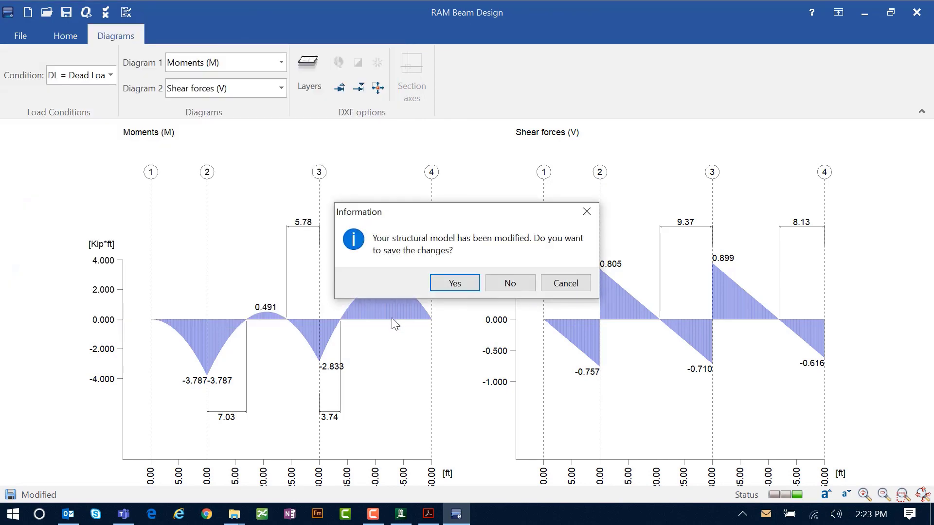
pyautogui.click(492, 282)
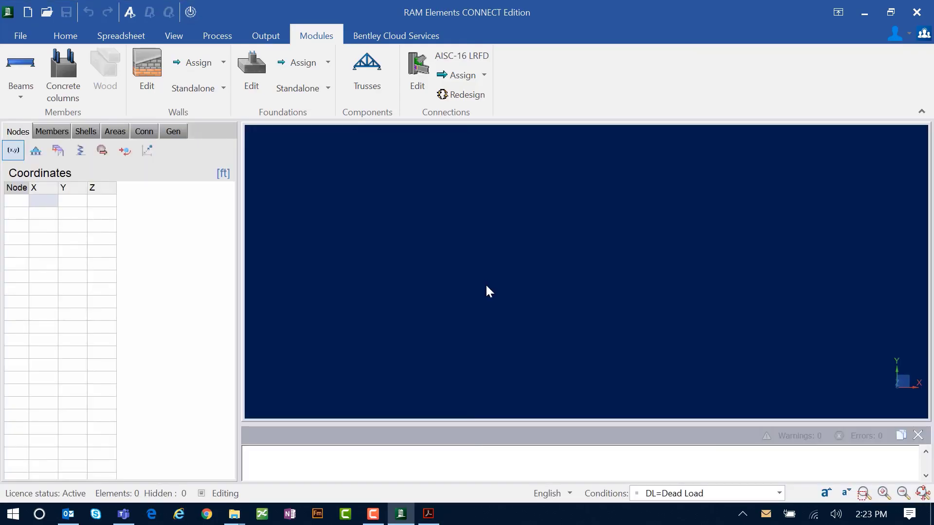